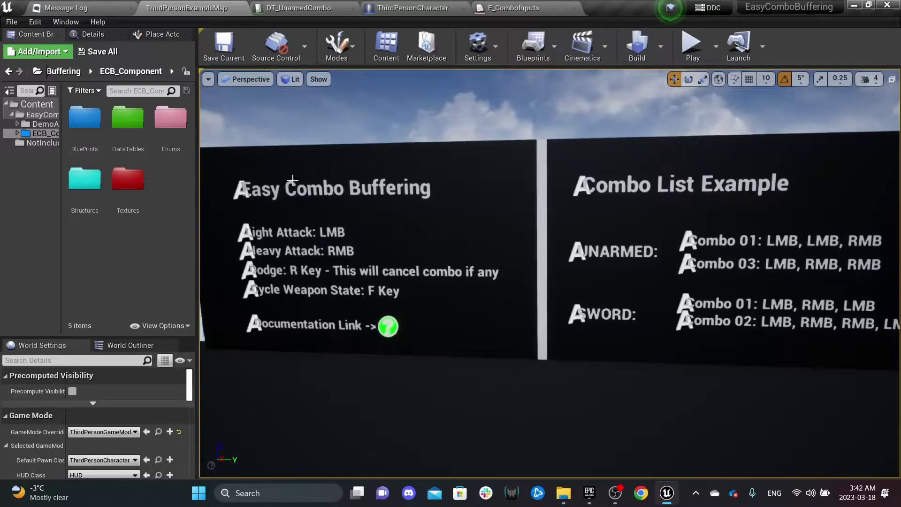
Step: View the E_ComboInputs enumerators: None, LightAttack, HeavyAttack and InputX–W
click(539, 9)
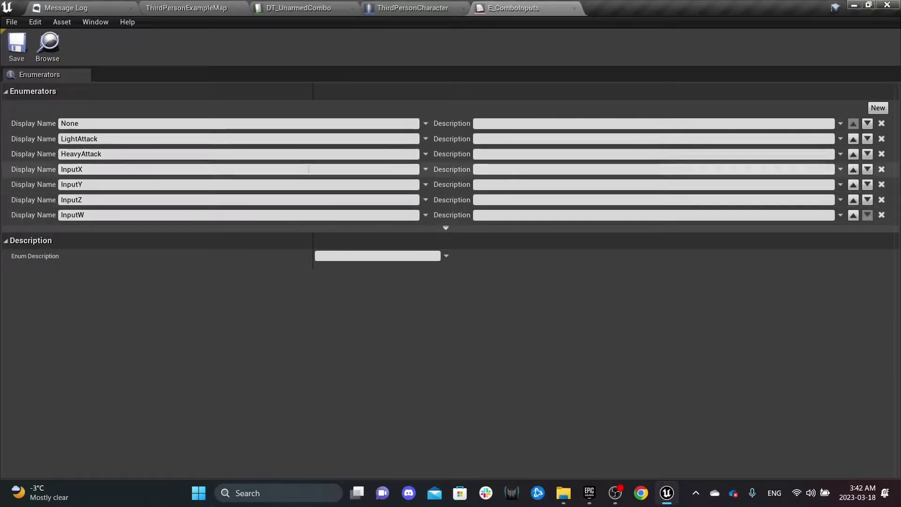
Step: Inspect the LightAttack Set Combo Input node in the ThirdPersonCharacter Event Graph
click(404, 10)
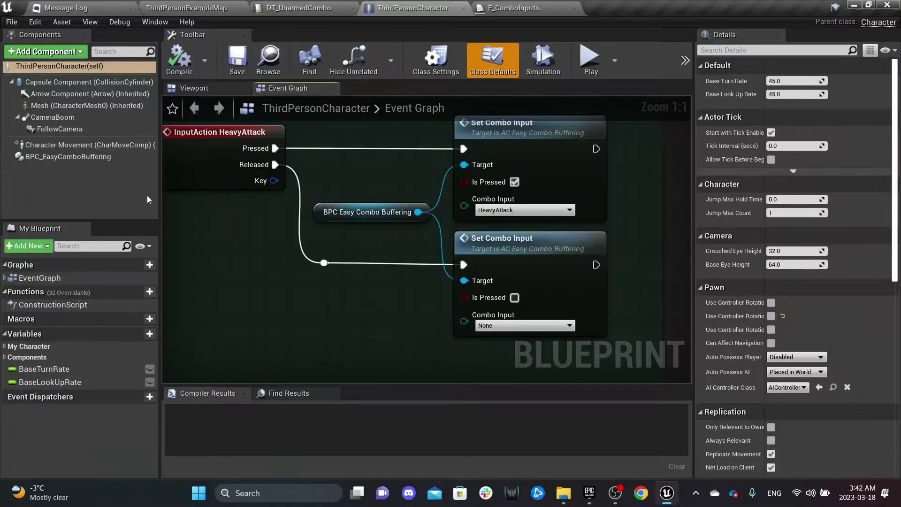
right_drag(286, 184, 330, 219)
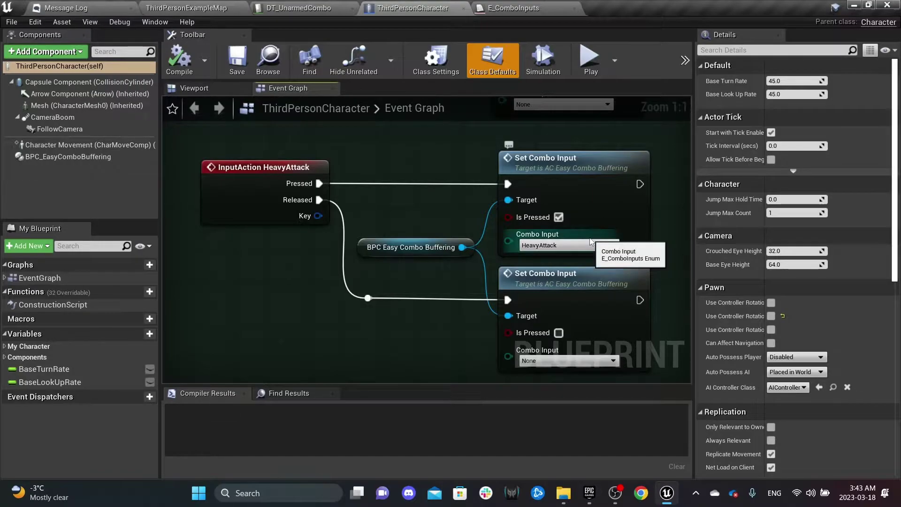
right_drag(441, 176, 347, 324)
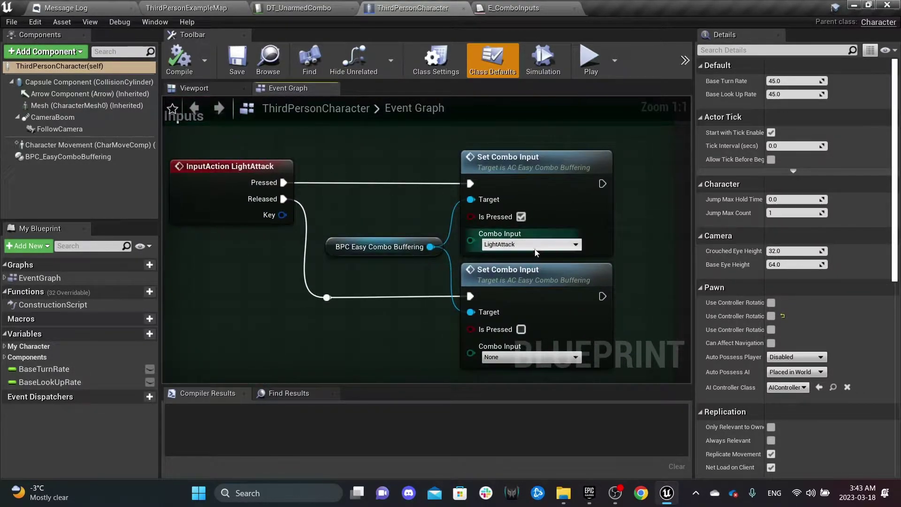
click(523, 244)
click(498, 261)
Step: Check the HeavyAttack input nodes, then return to the ThirdPersonExampleMap level
right_drag(398, 208, 397, 153)
scroll(398, 159, down, 5)
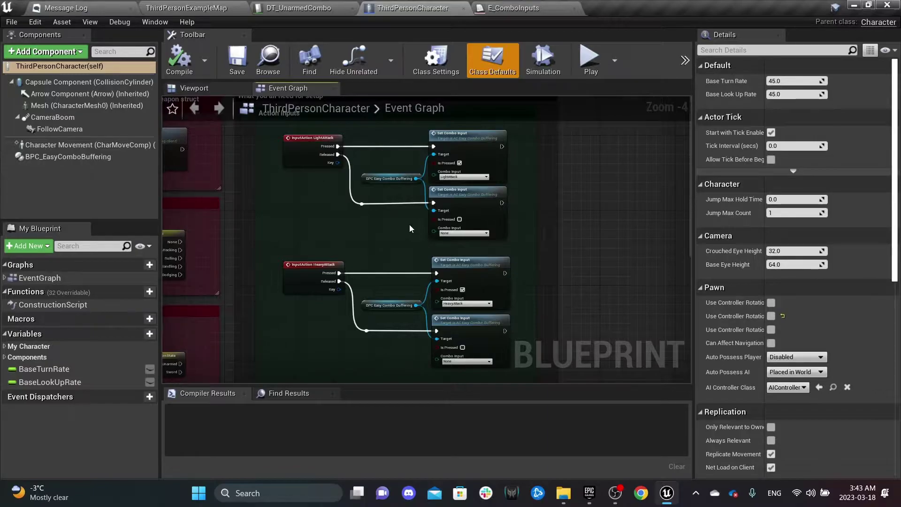
click(317, 9)
click(208, 8)
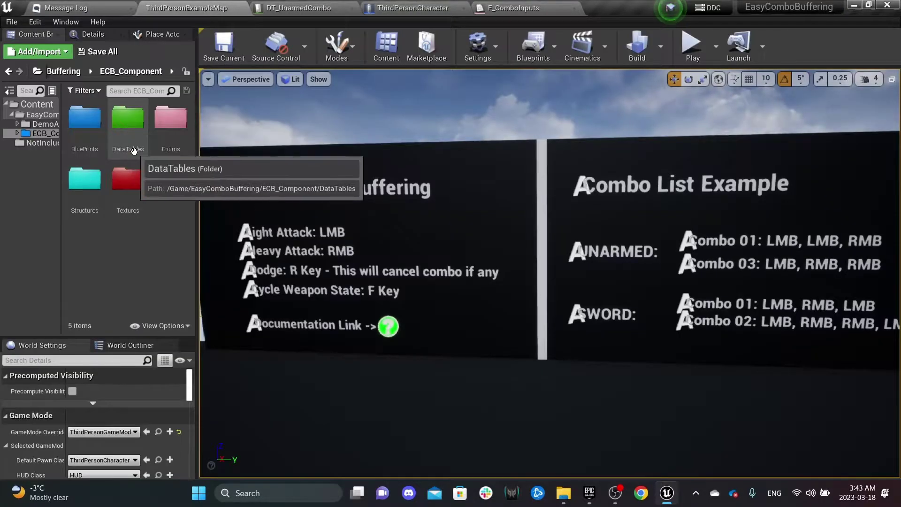
Step: Add a blank NewRow to DT_UnarmedCombo and go back to the level's assets
click(324, 9)
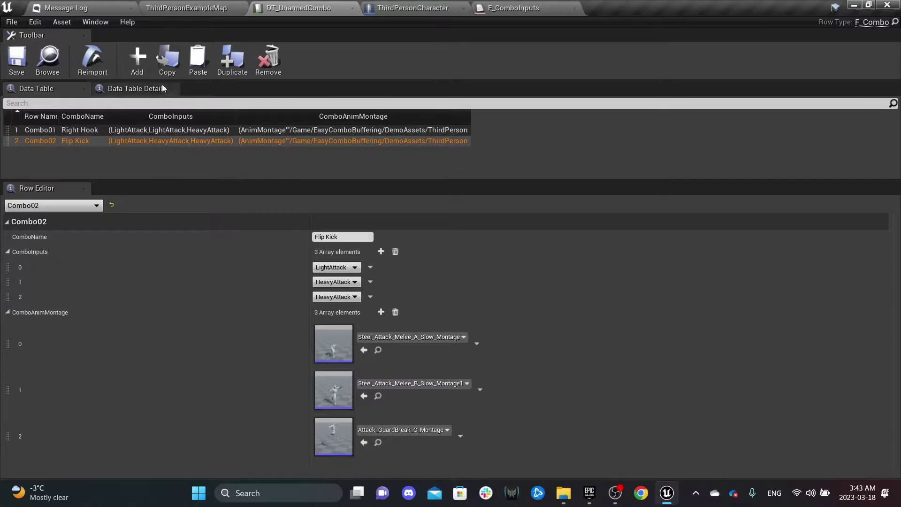
click(137, 61)
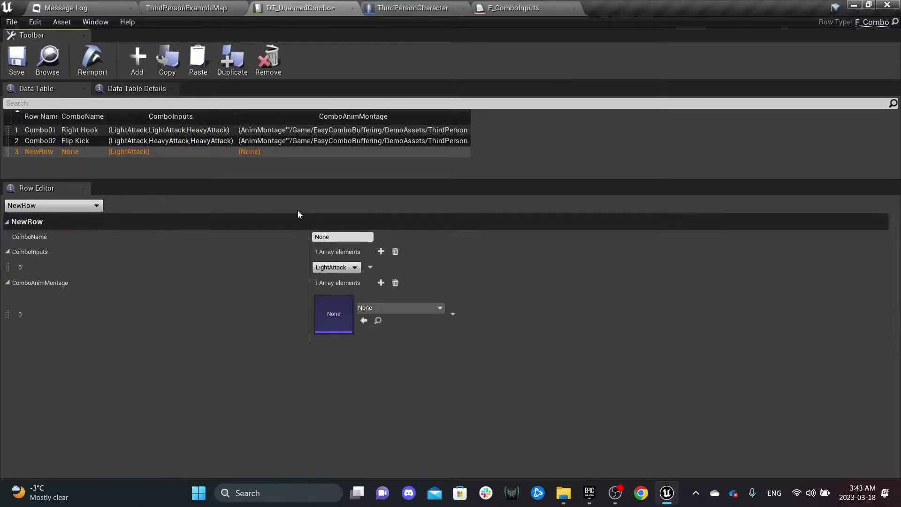
click(194, 7)
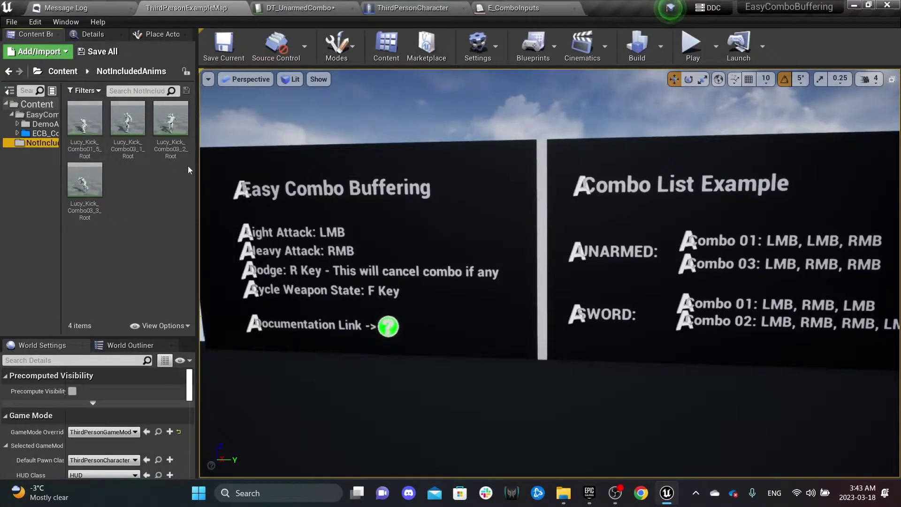
Step: Create AnimMontages from all four Lucy_Kick animations in NotIncludedAnims
drag(195, 168, 272, 178)
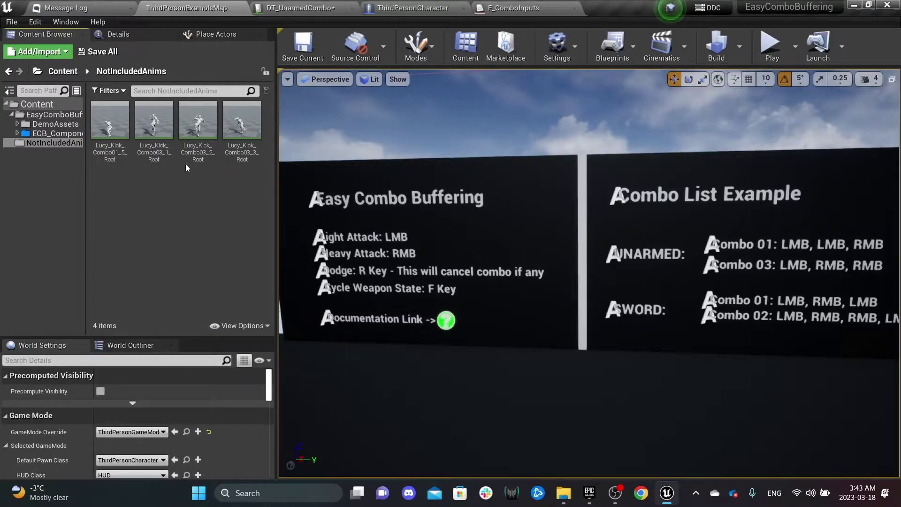
click(109, 120)
shift+click(241, 116)
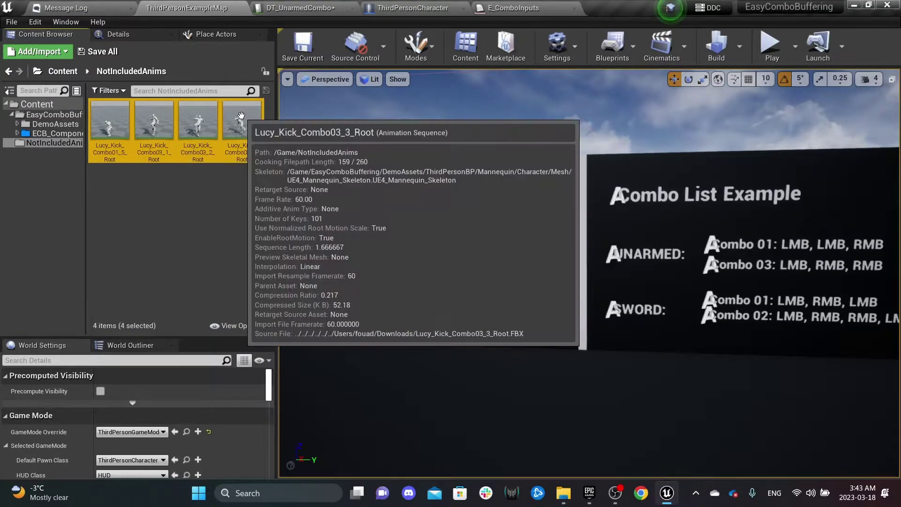
right_click(241, 116)
mouse_move(279, 86)
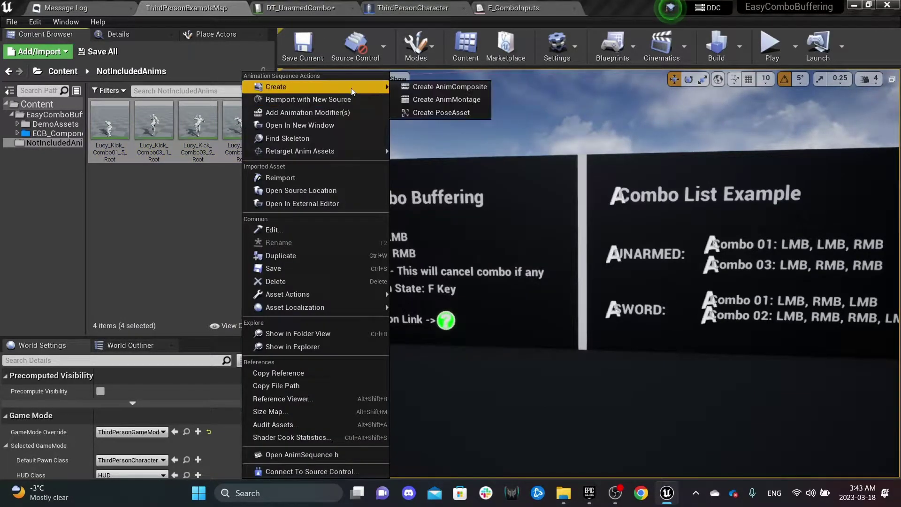
click(422, 101)
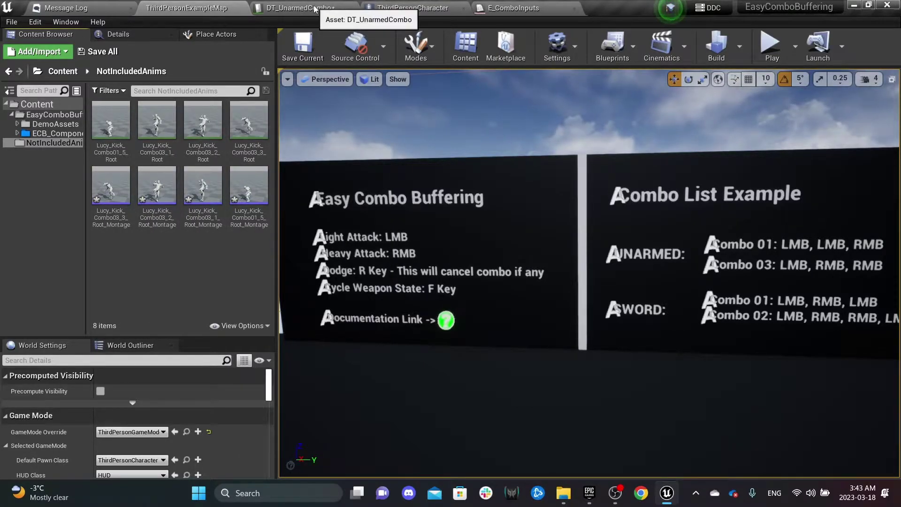
click(202, 187)
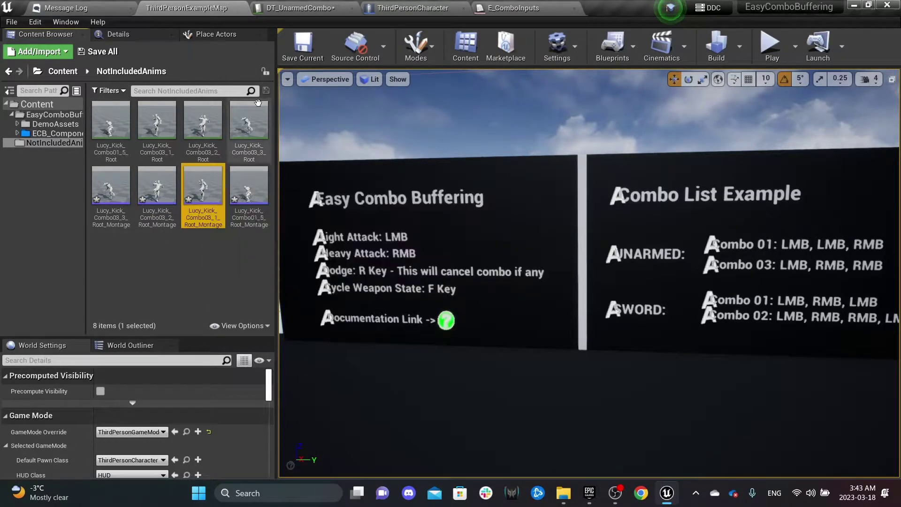
click(301, 8)
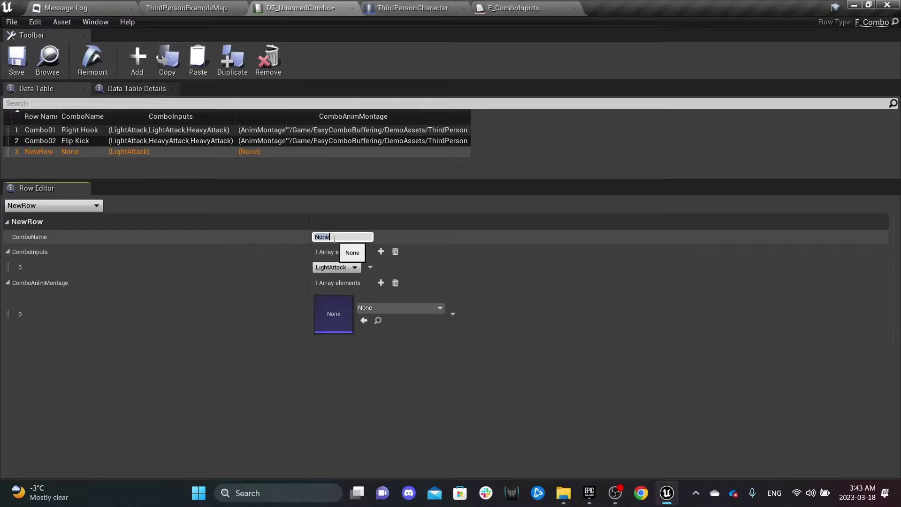
Step: Name the new combo row Lucy and add extra ComboInputs slots
key(Caps_Lock)
text(Lucy)
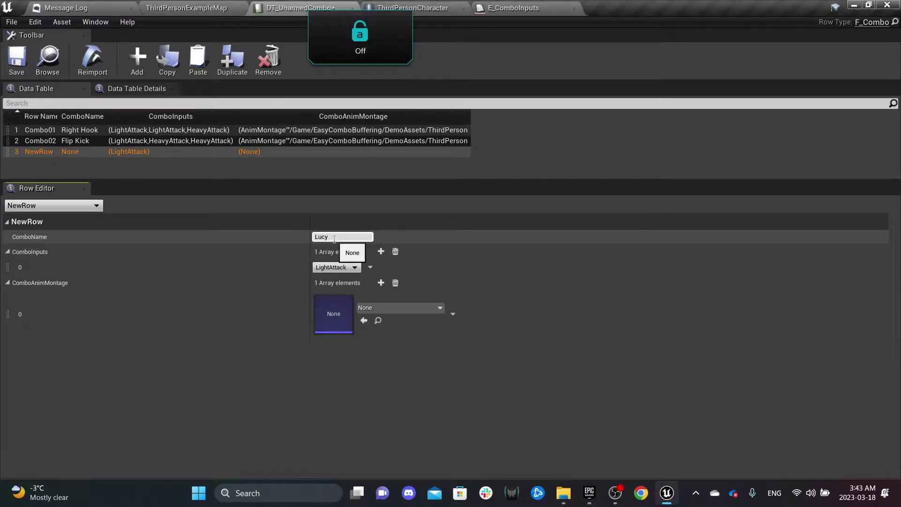
key(Return)
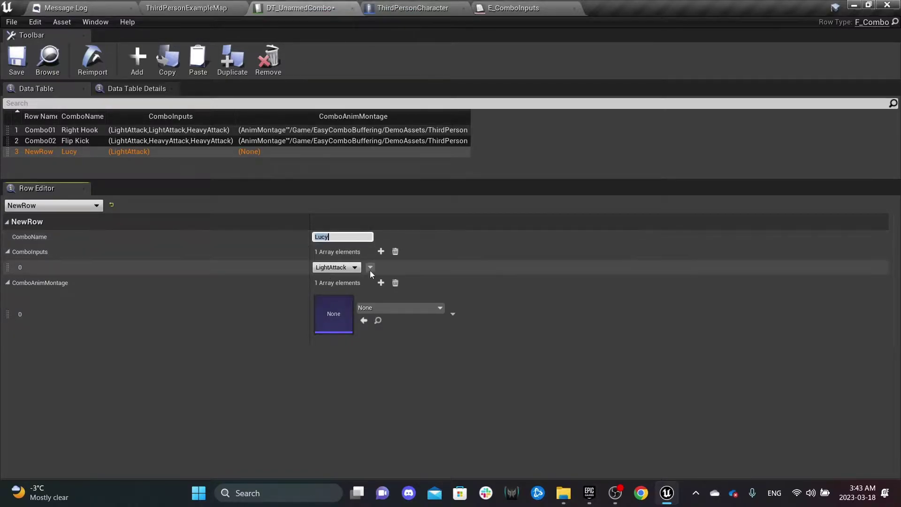
click(380, 252)
click(380, 251)
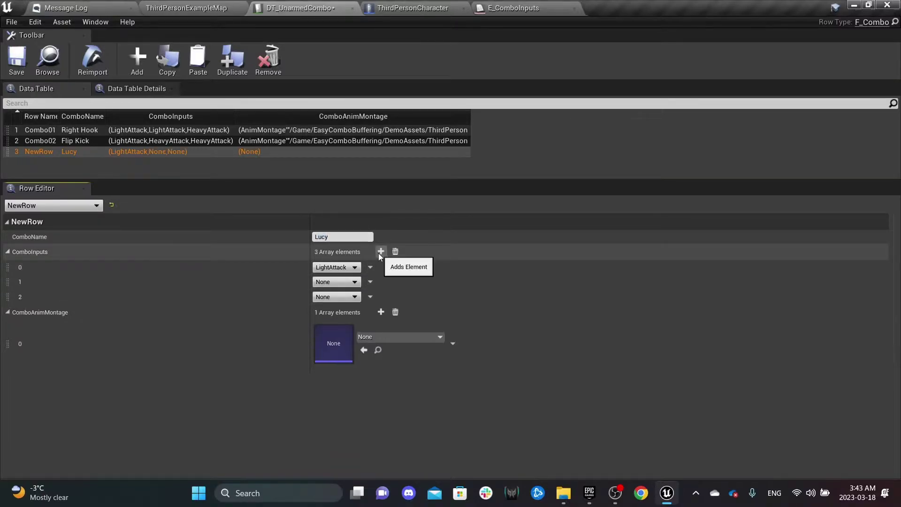
click(380, 251)
Step: Set the combo inputs to HeavyAttack, LightAttack, LightAttack, HeavyAttack and add montage slots
click(355, 268)
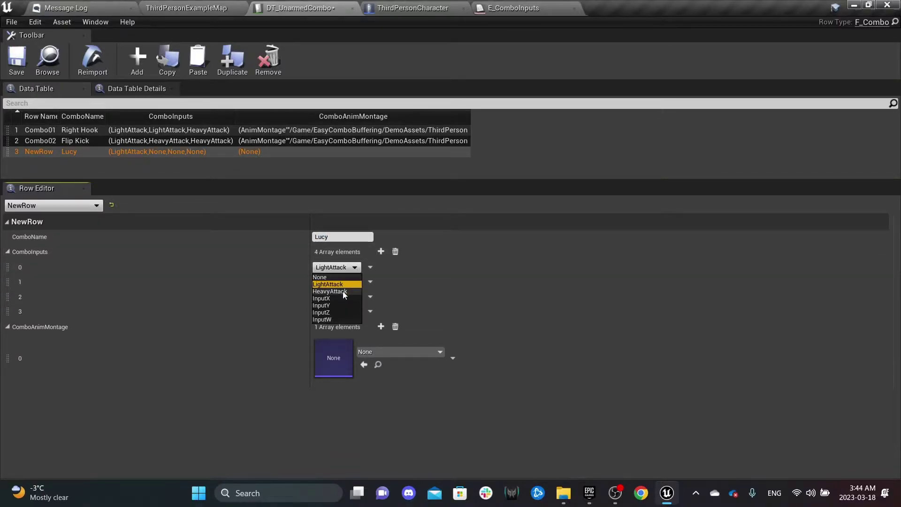
click(343, 290)
click(344, 283)
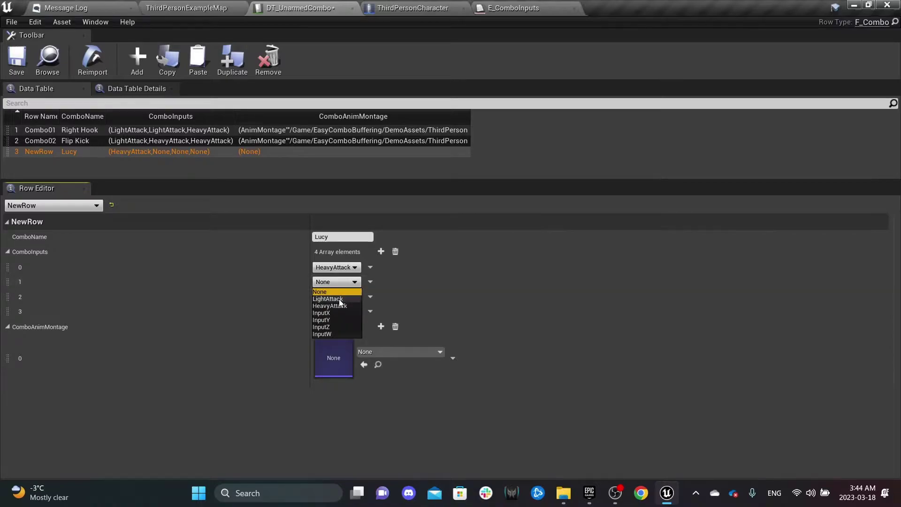
click(340, 299)
click(336, 297)
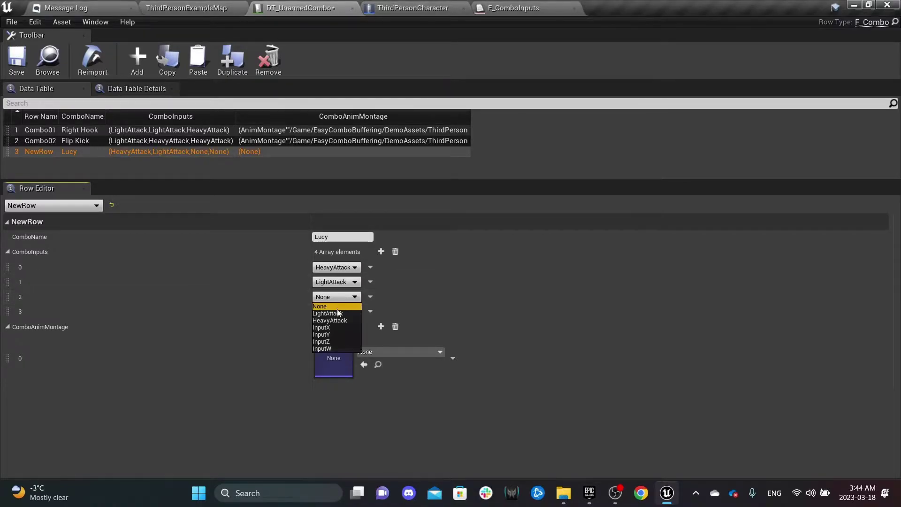
click(336, 313)
click(334, 314)
click(328, 333)
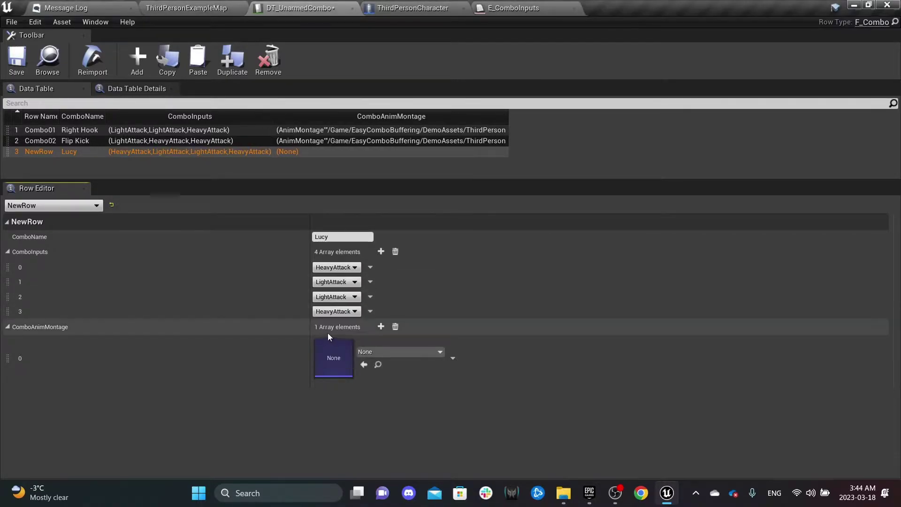
click(382, 326)
click(382, 327)
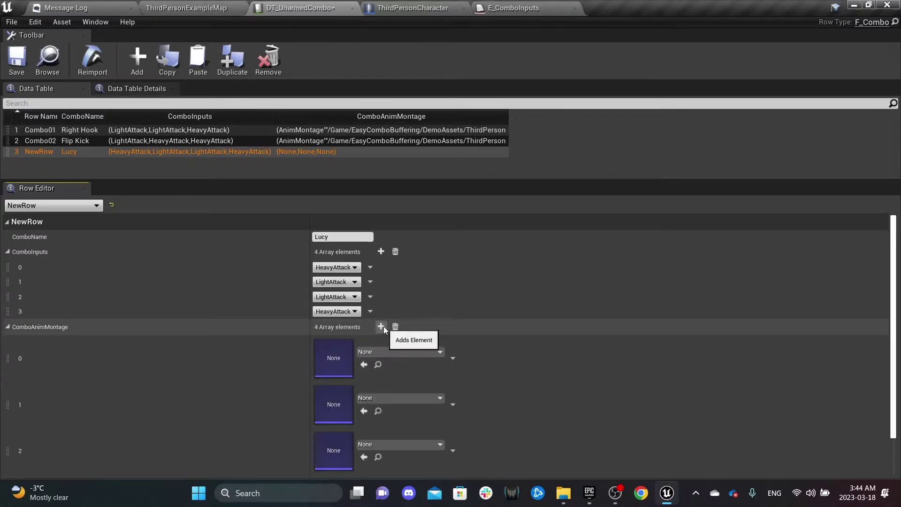
click(382, 326)
Step: Assign Lucy_Kick_Combo03_1 and Combo03_2 Root_Montages to the first two montage slots
scroll(489, 325, down, 3)
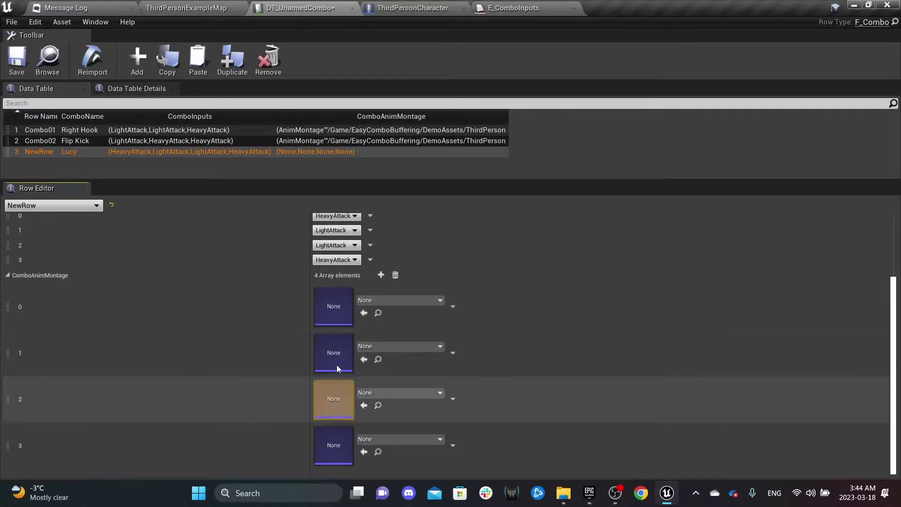
click(365, 313)
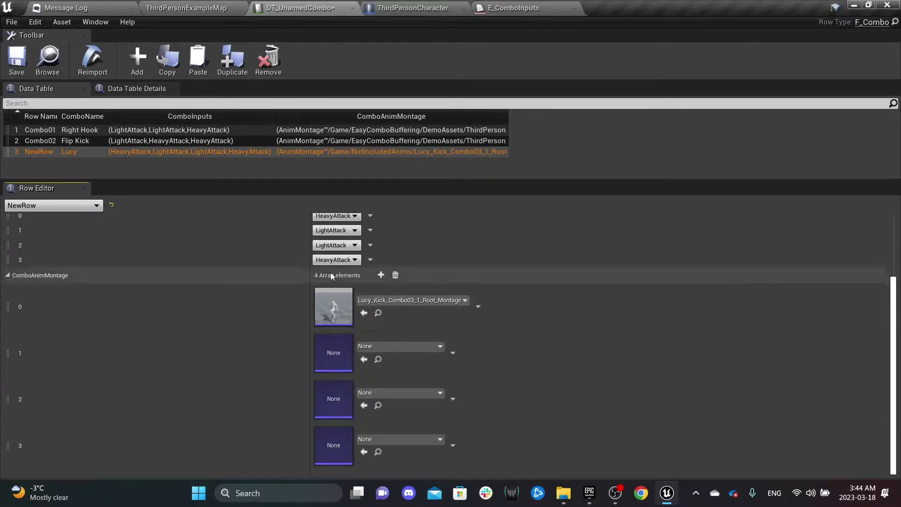
click(183, 7)
click(158, 187)
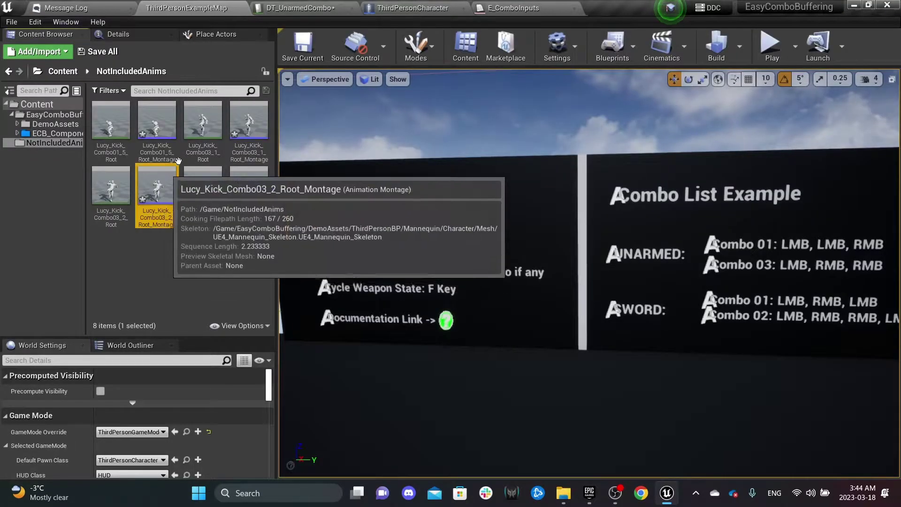
click(332, 6)
click(366, 359)
Step: Fill slots three and four with Lucy_Kick_Combo03_3 and Combo01_5 Root_Montages
click(186, 7)
click(248, 184)
click(300, 7)
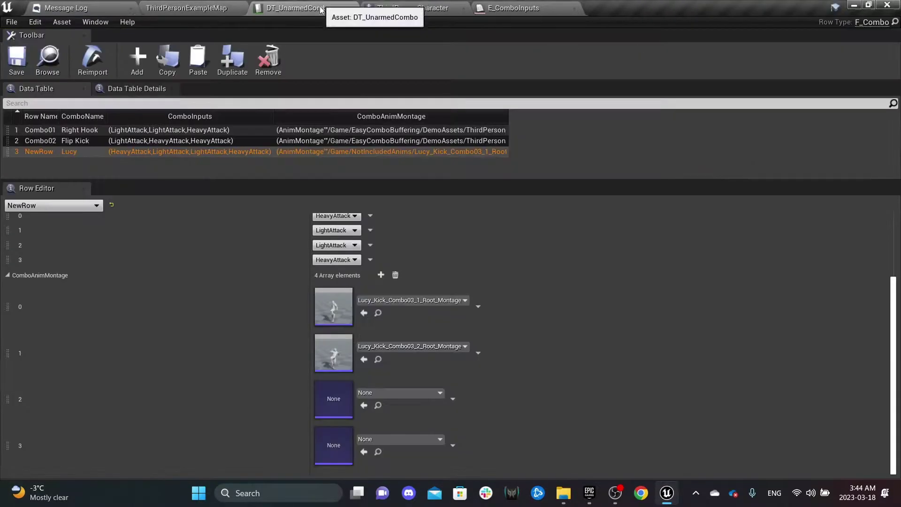
click(363, 404)
click(186, 7)
click(158, 122)
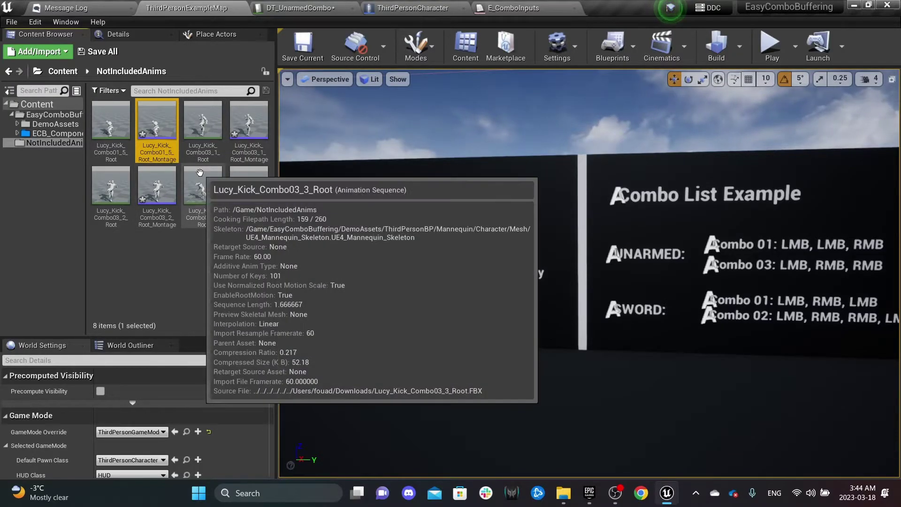
drag(314, 19, 357, 445)
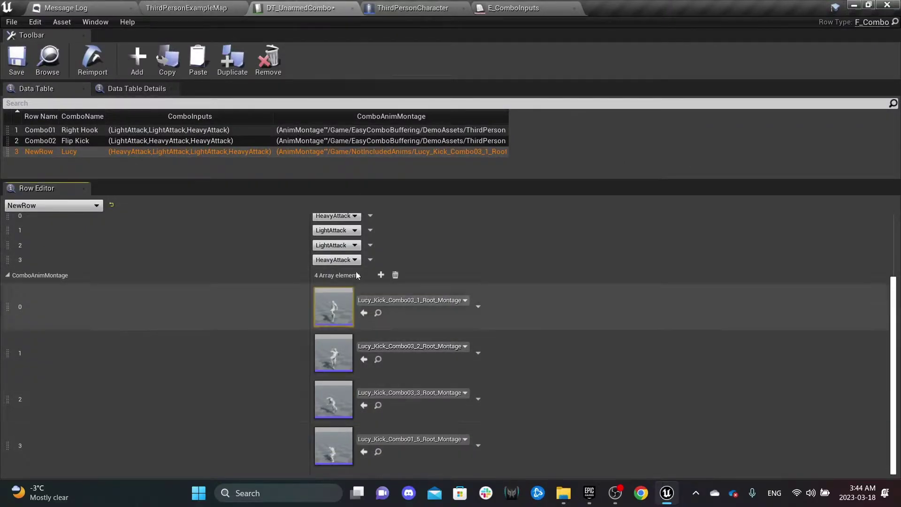
scroll(330, 318, up, 2)
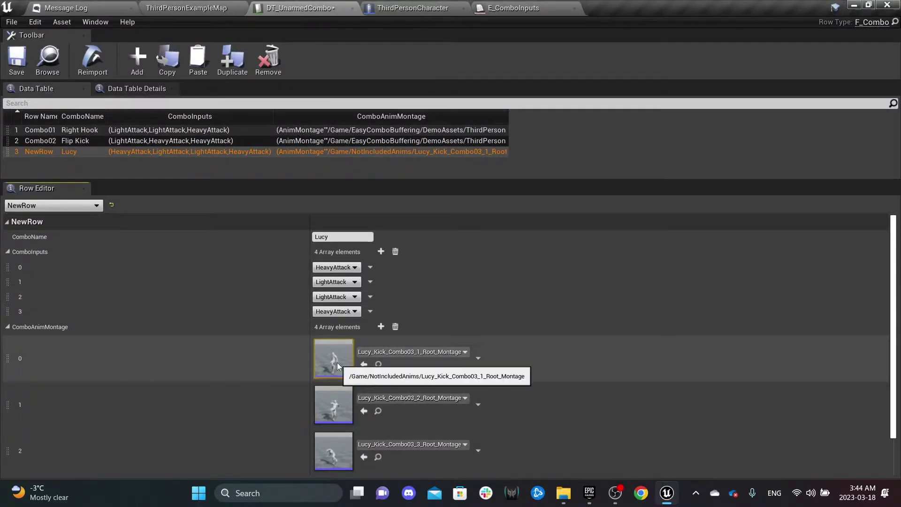
Step: Add a BP_ComboWindow_Notify state to Lucy_Kick_Combo03_1_Root_Montage ending around frame 20
double_click(337, 362)
click(288, 428)
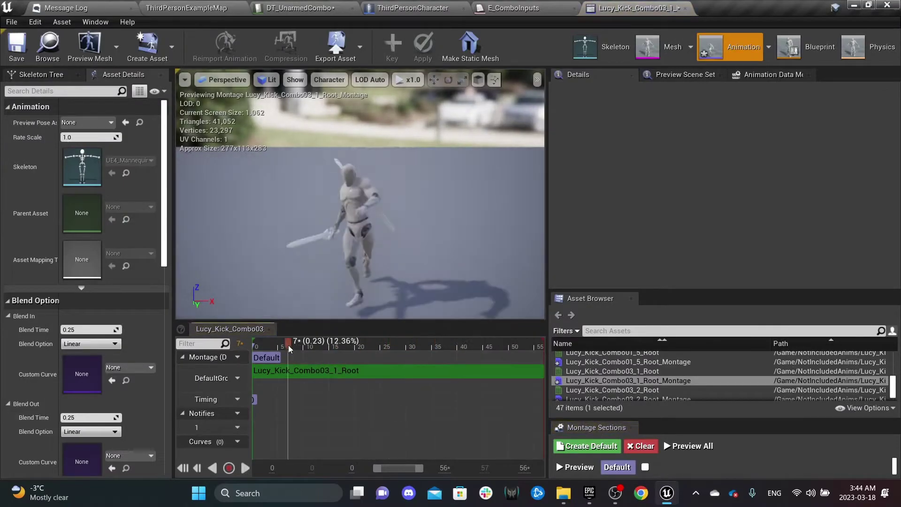
right_click(261, 426)
mouse_move(302, 367)
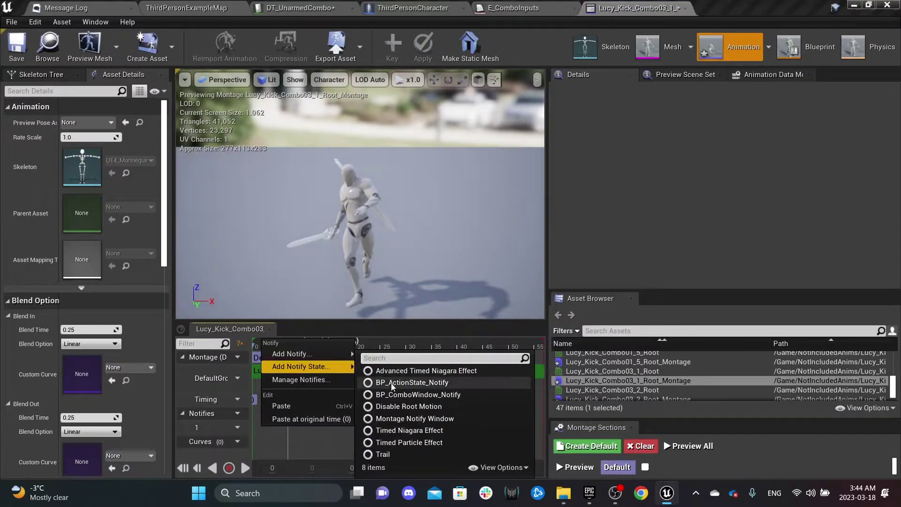
click(397, 395)
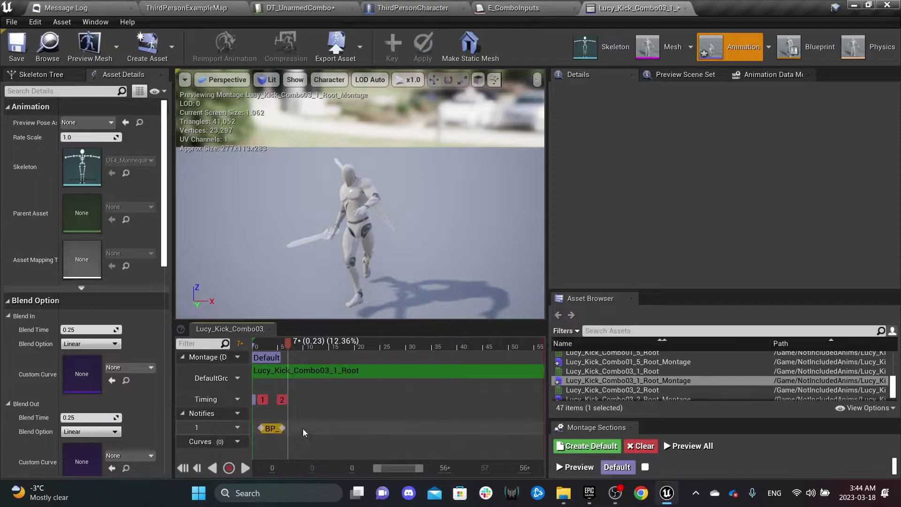
click(329, 429)
drag(353, 429, 362, 428)
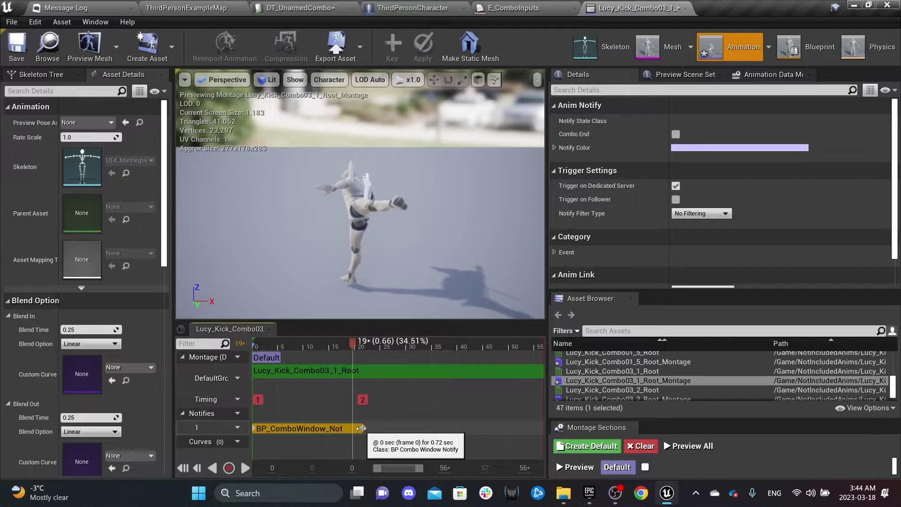
Step: Scrub the kick preview from frame 22 through 48, then back to about frame 21
drag(354, 342, 366, 345)
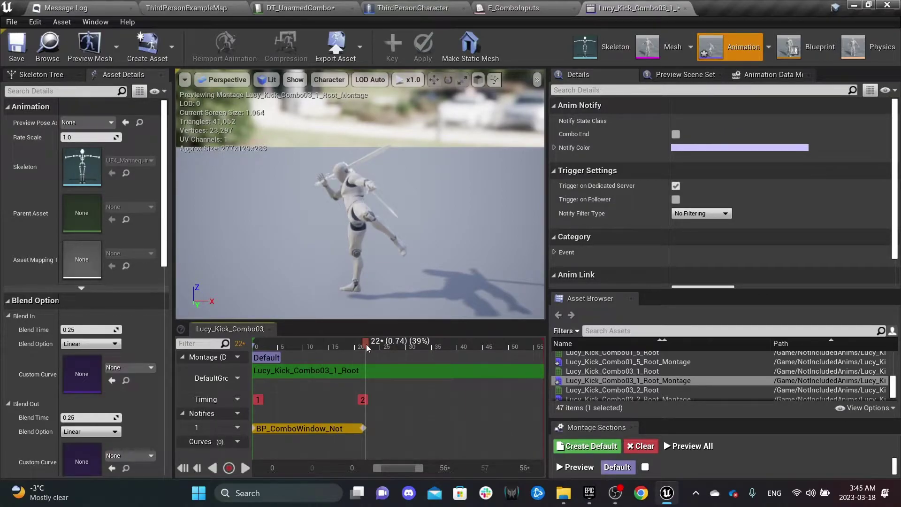
drag(366, 345, 533, 348)
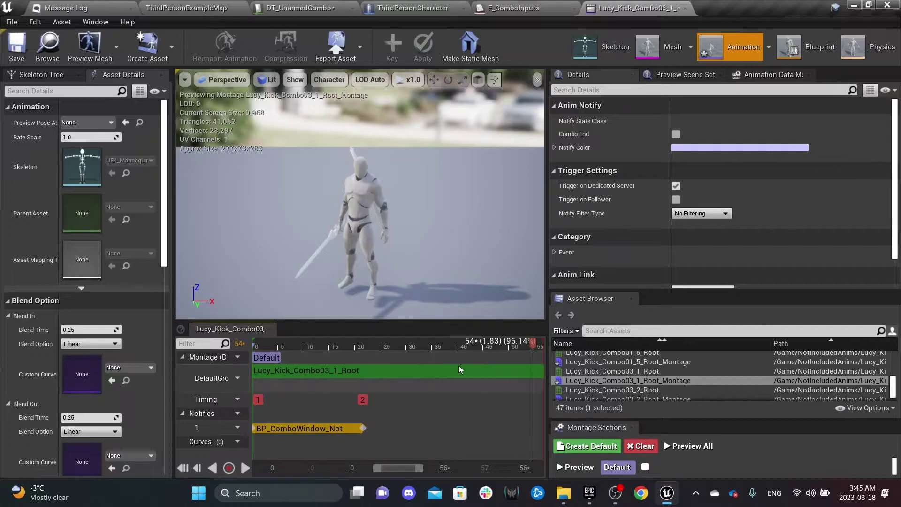
click(361, 344)
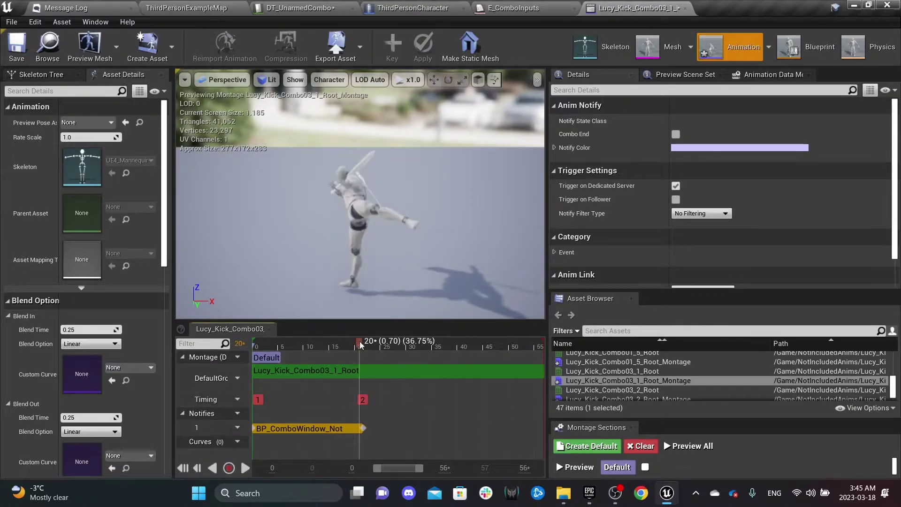
drag(363, 342, 366, 343)
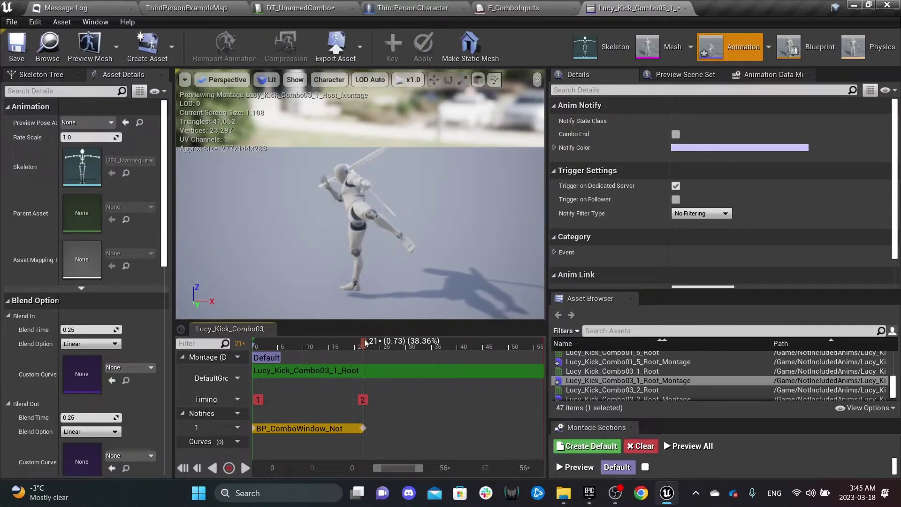
click(186, 8)
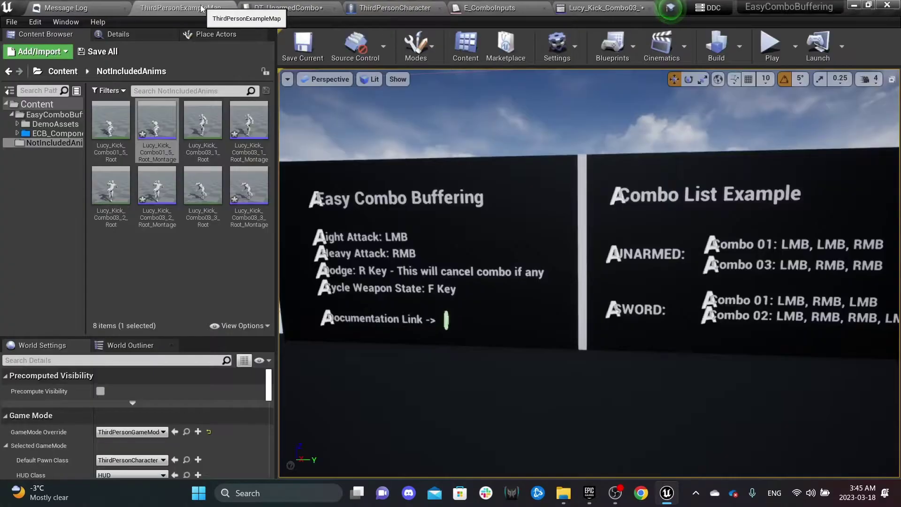
Step: Extend the Combo03_1 combo window to about frame 22 and copy the notify
double_click(157, 186)
drag(293, 341, 239, 338)
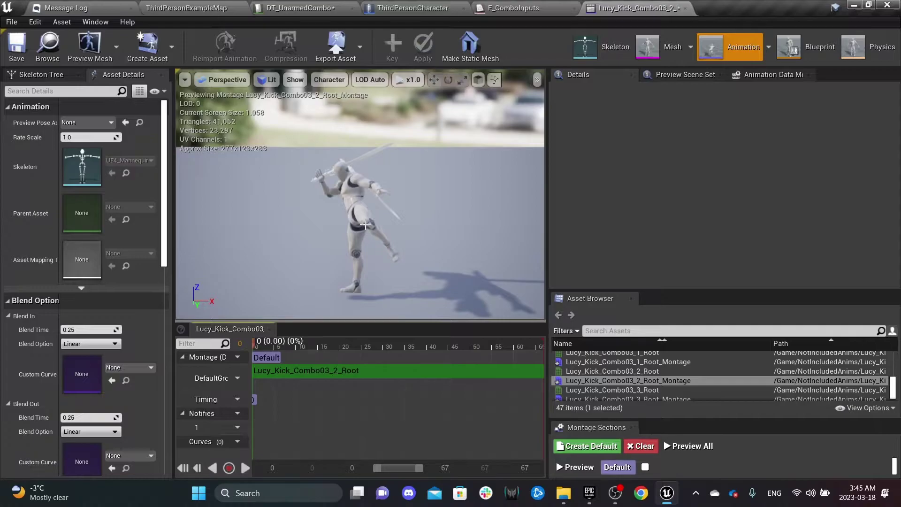
click(186, 8)
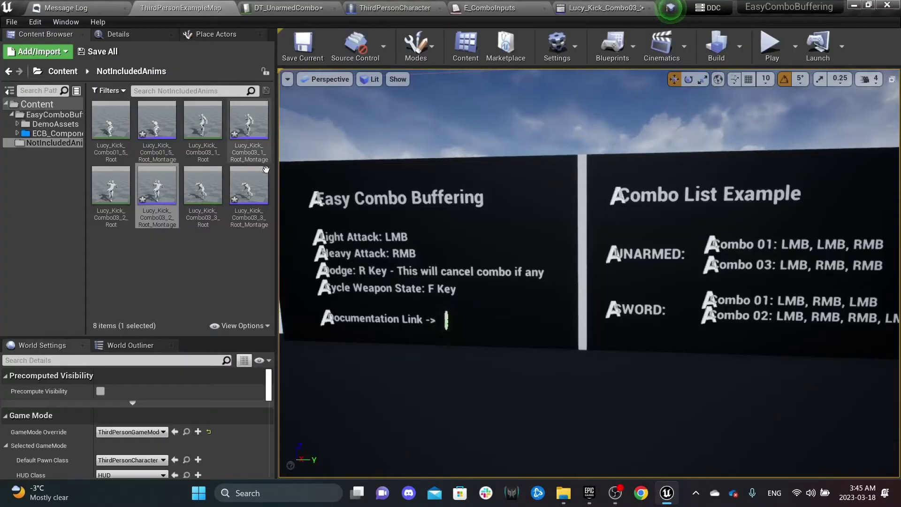
double_click(248, 127)
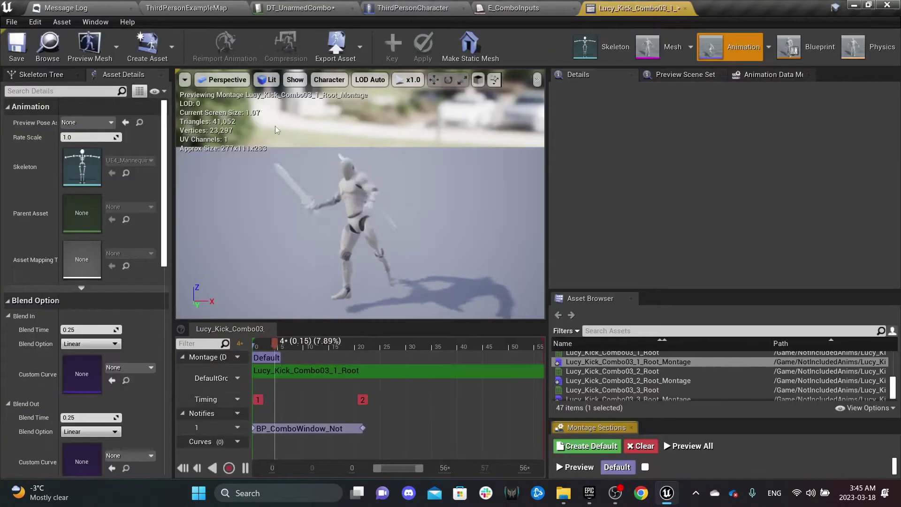
drag(362, 342, 364, 343)
drag(362, 429, 364, 429)
click(365, 429)
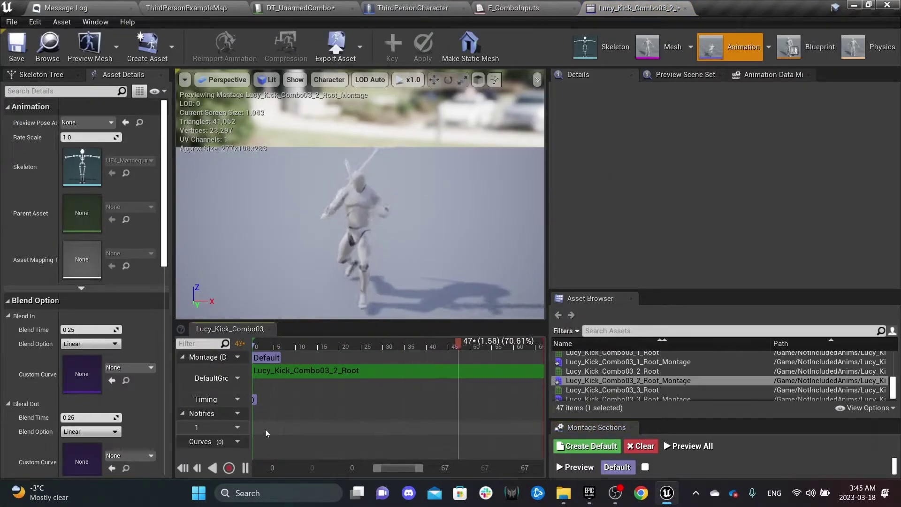
Step: Paste the combo window into Lucy_Kick_Combo03_2_Root_Montage and stretch it to frame 25
key(ctrl+v)
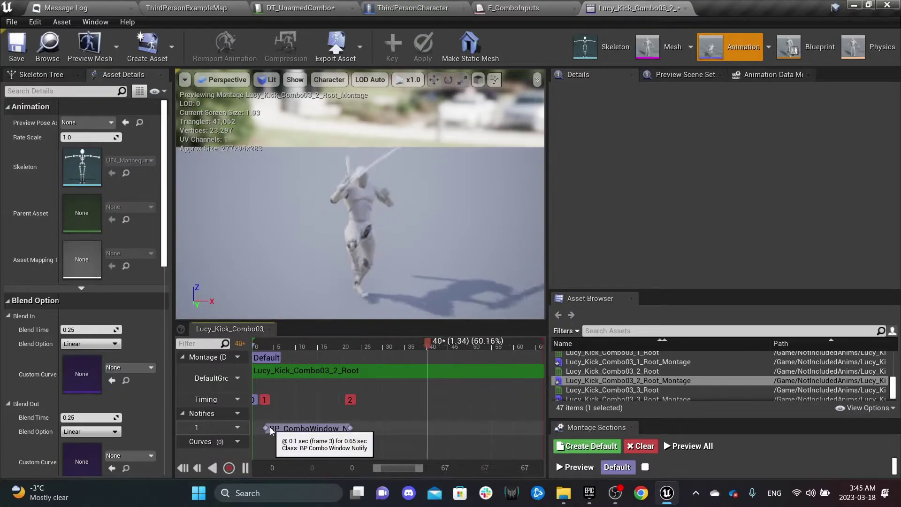
click(263, 428)
drag(298, 343, 373, 350)
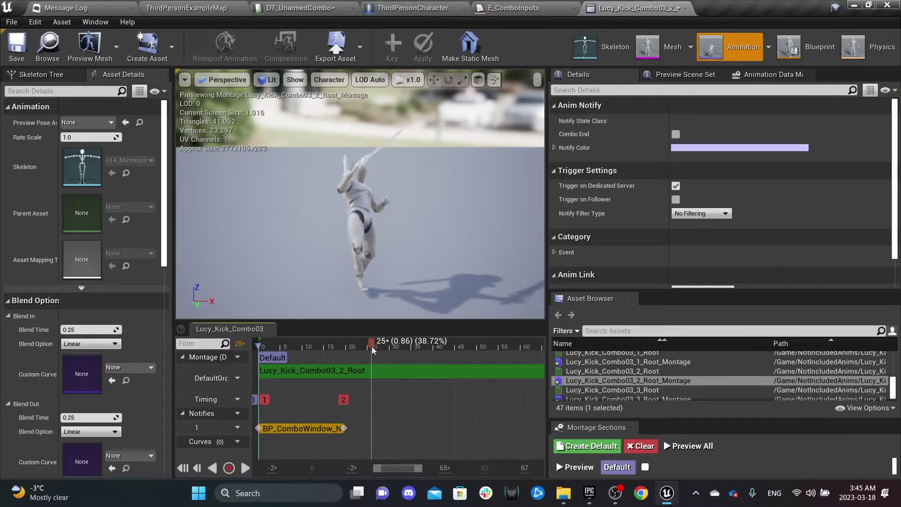
drag(345, 428, 372, 428)
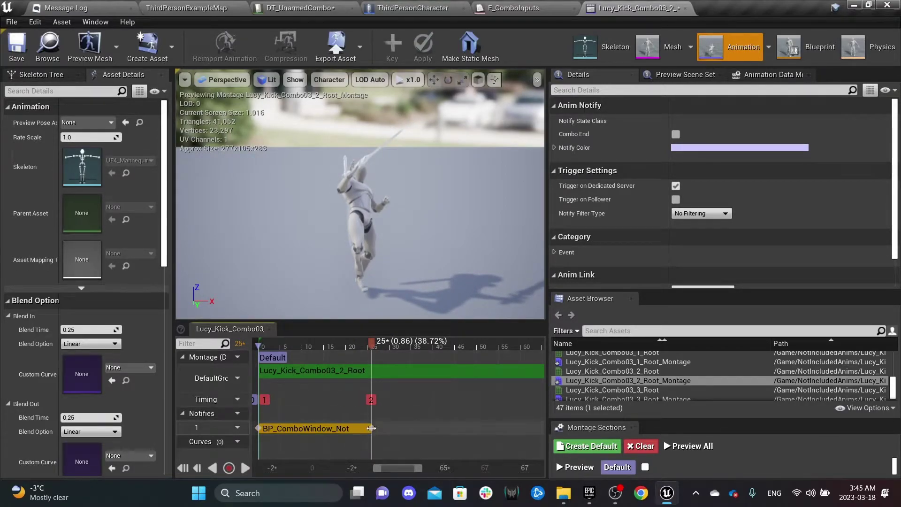
key(alt+Tab)
double_click(209, 187)
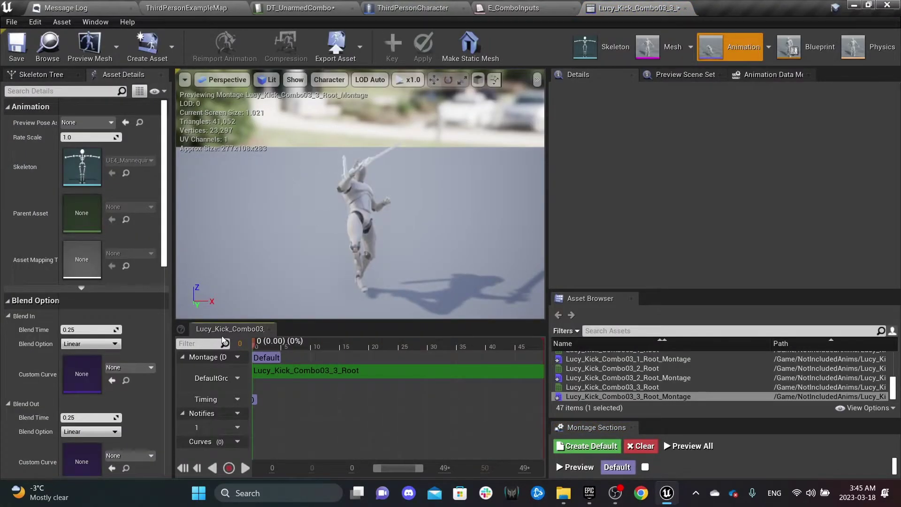
Step: Recheck where the Combo03_2 montage's combo window ends
key(alt+Tab)
double_click(154, 191)
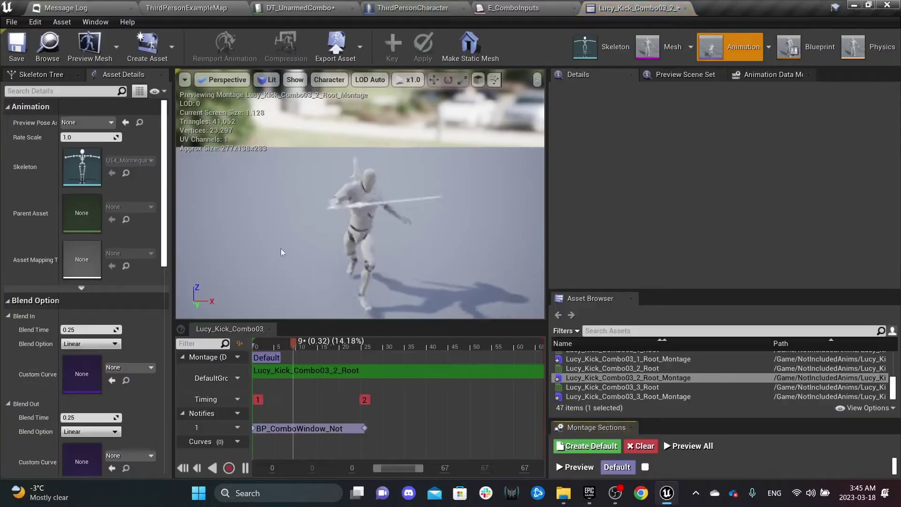
drag(360, 341, 365, 342)
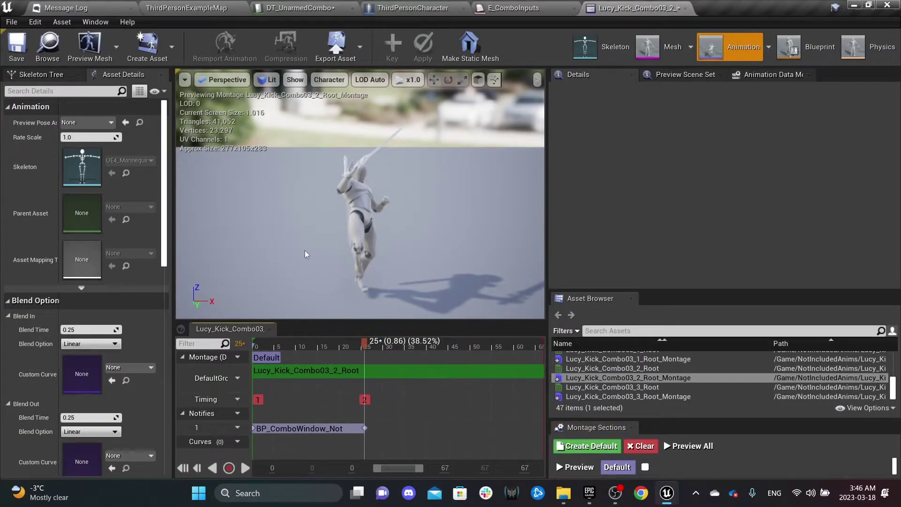
Step: Paste the combo window at original time into Combo03_3 and extend it to frame 26
key(alt+Tab)
double_click(203, 186)
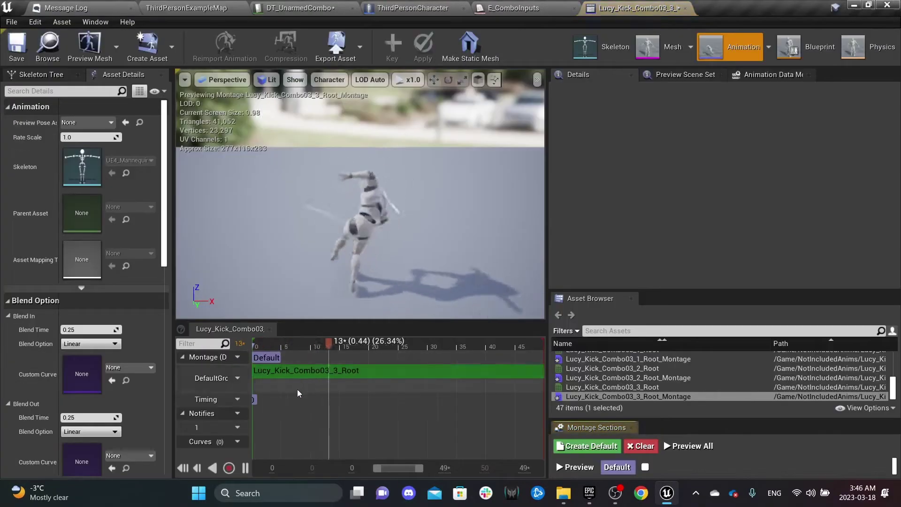
right_click(271, 426)
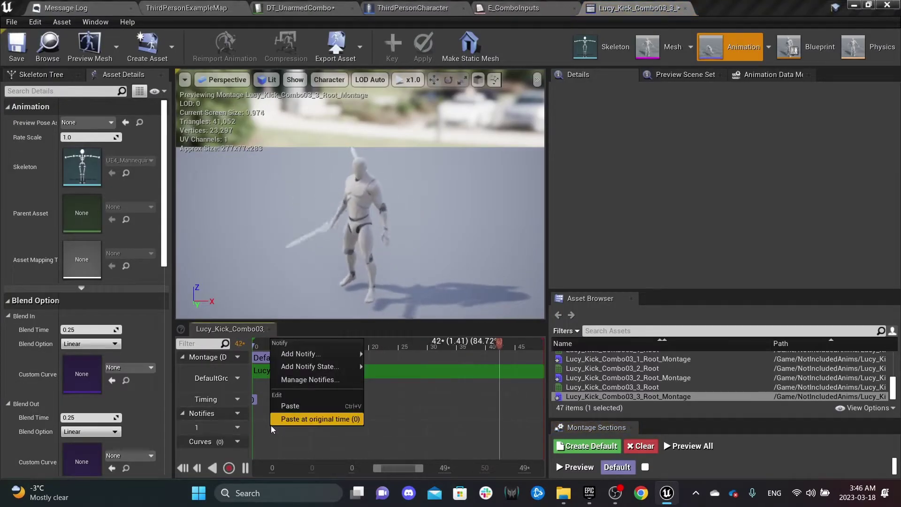
click(308, 418)
click(293, 432)
click(299, 346)
drag(299, 346, 407, 351)
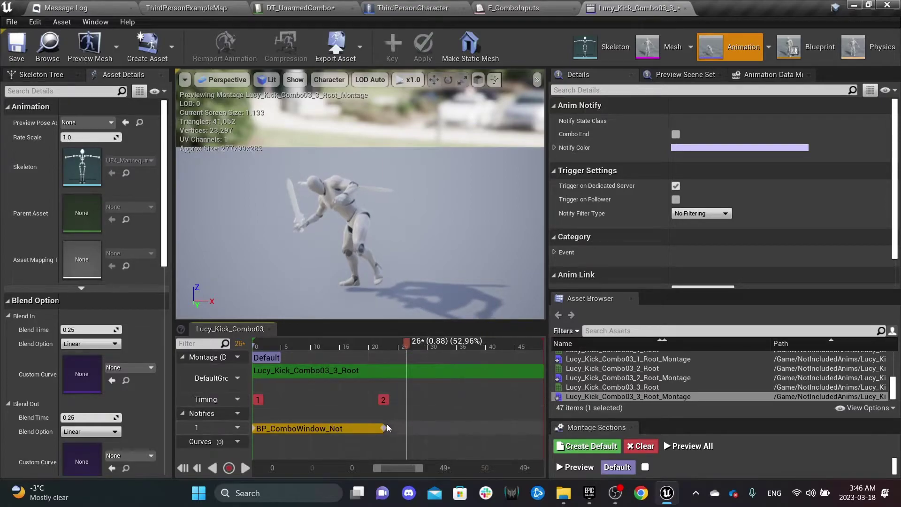
drag(387, 428, 404, 427)
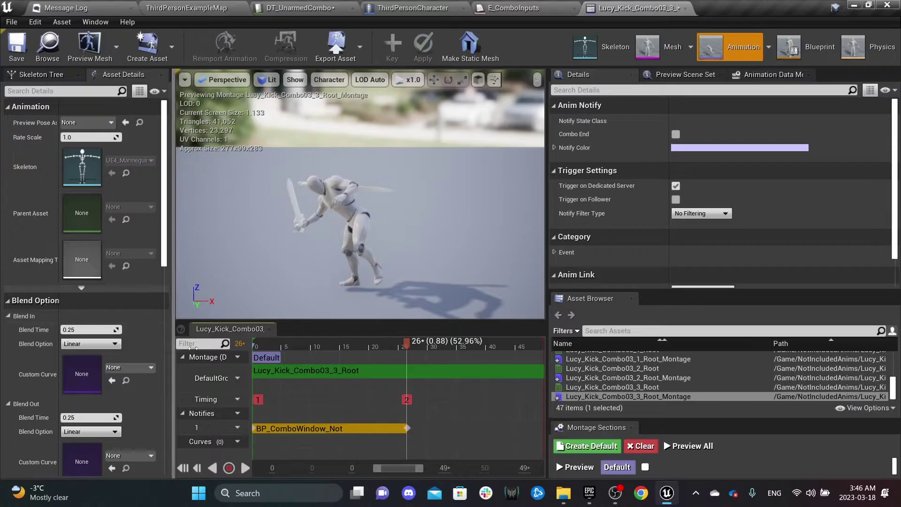
click(183, 5)
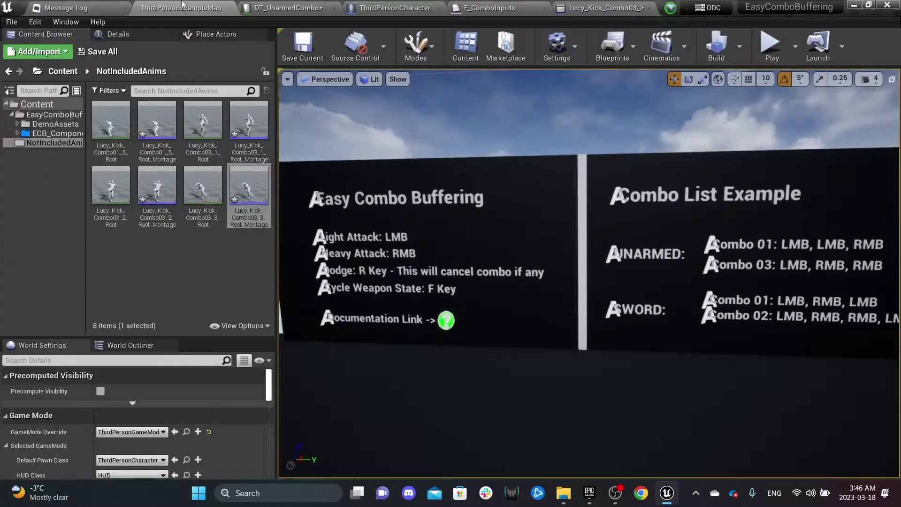
Step: Paste the combo window into Lucy_Kick_Combo01_5_Root_Montage, extend it to frame 47, enable Combo End
double_click(157, 120)
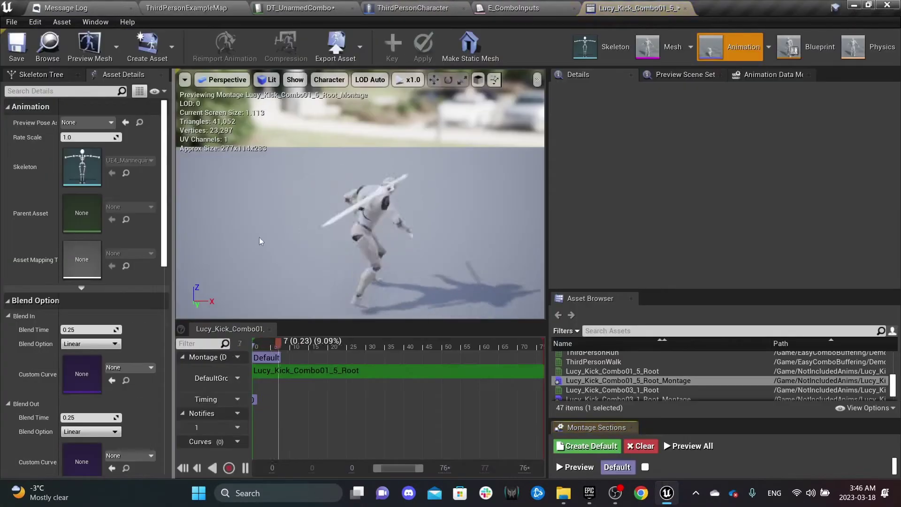
right_click(263, 426)
click(300, 421)
drag(304, 371, 432, 369)
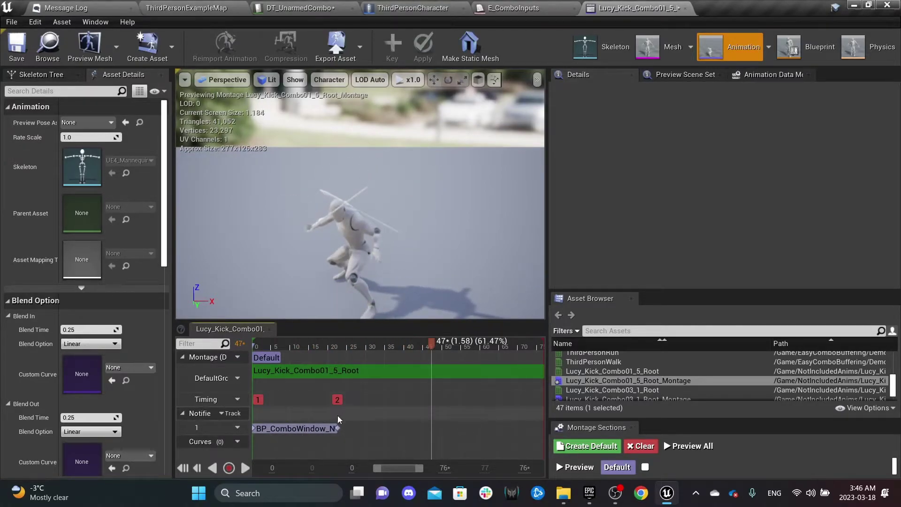
drag(338, 428, 429, 427)
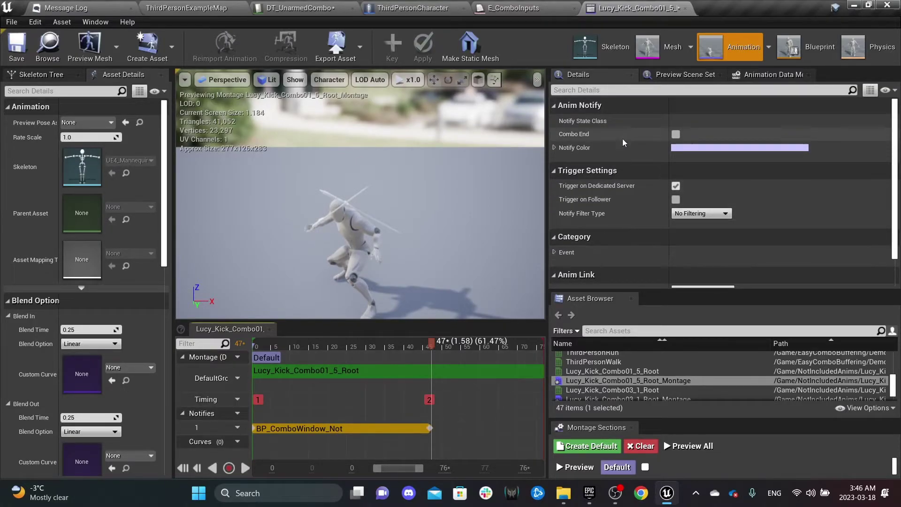
click(676, 135)
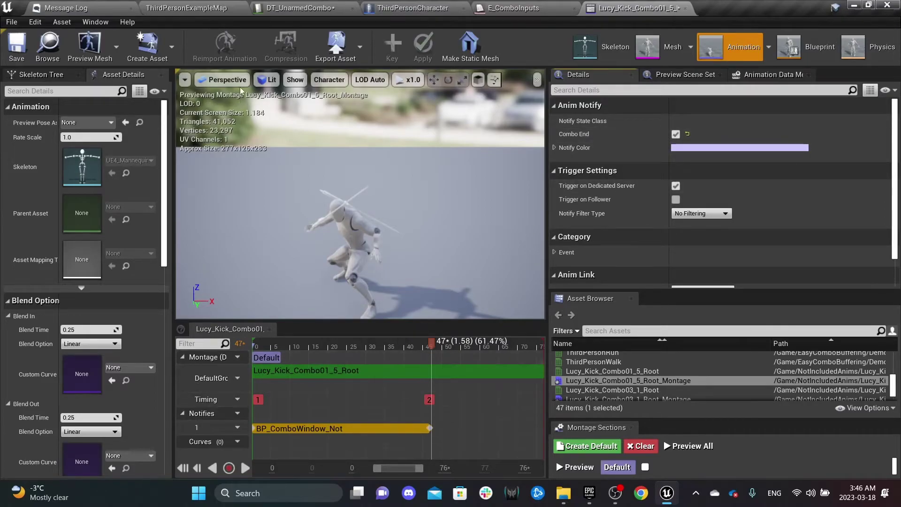
click(186, 8)
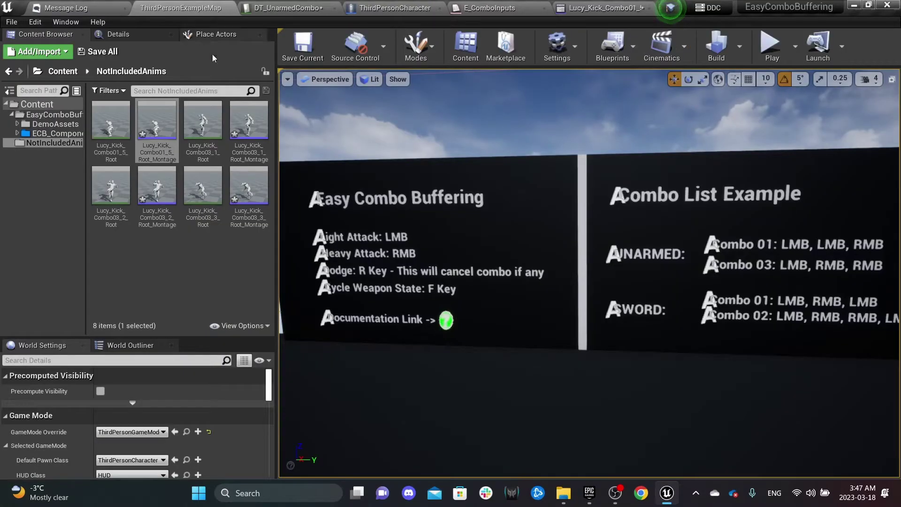
Step: Set Lucy_Kick_Combo03_2_Root_Montage's Blend In time to 0.05
double_click(153, 181)
click(79, 329)
text(0.05)
key(Return)
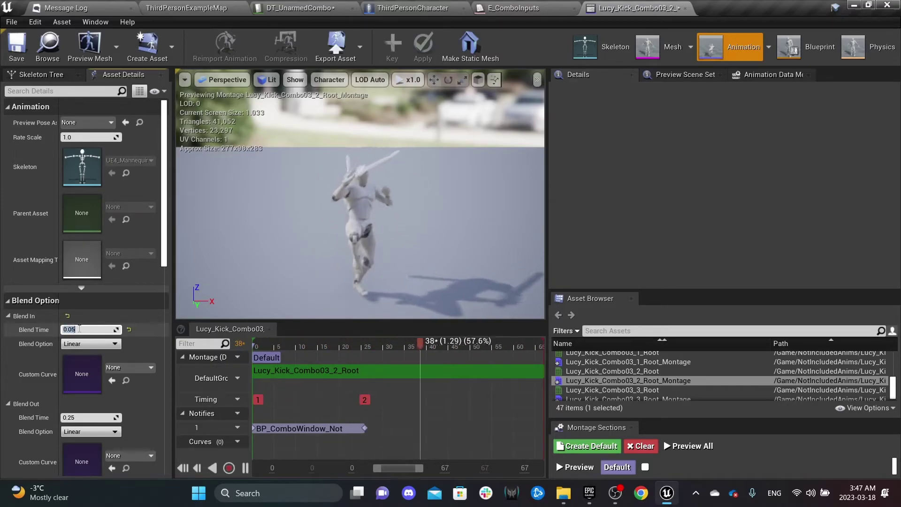
click(257, 340)
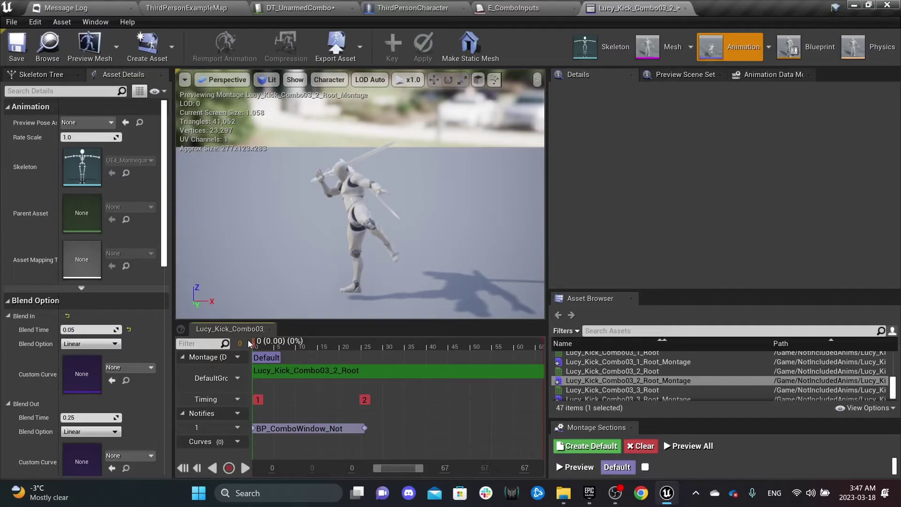
click(204, 6)
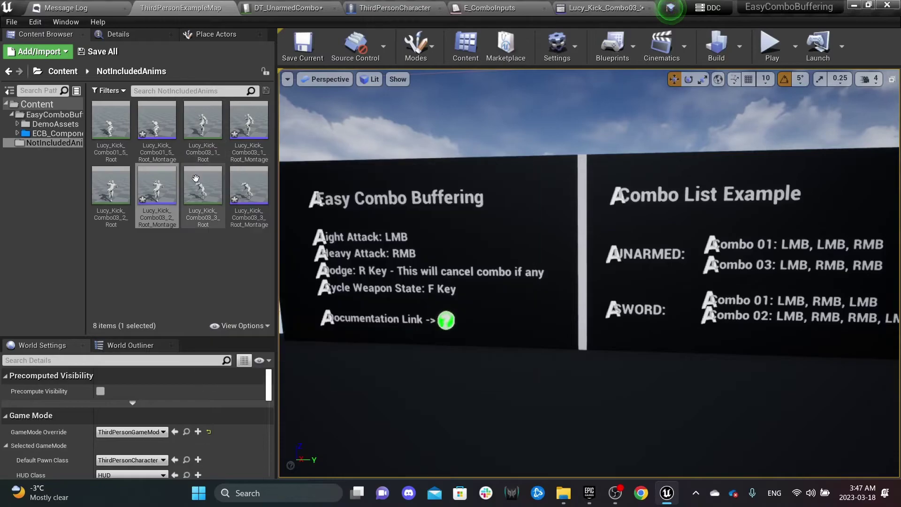
Step: Set Lucy_Kick_Combo03_3_Root_Montage's Blend In time to 0.05
double_click(251, 186)
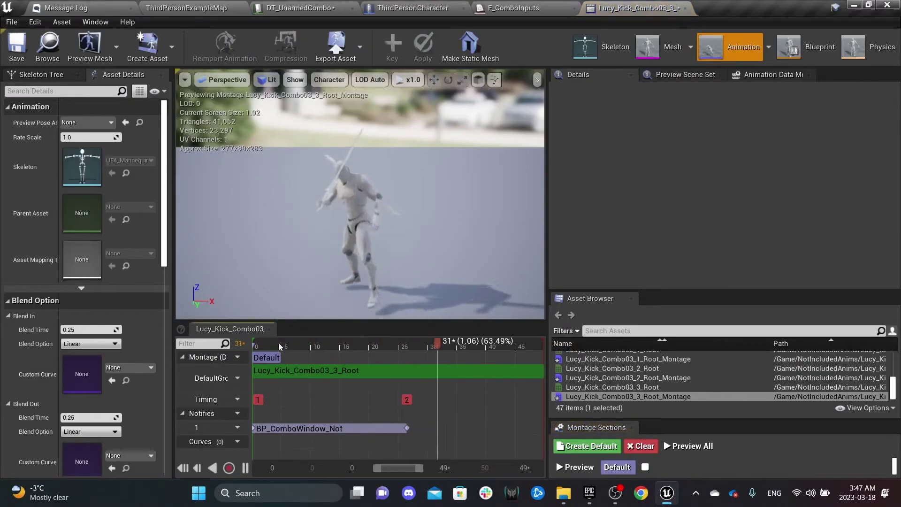
click(85, 330)
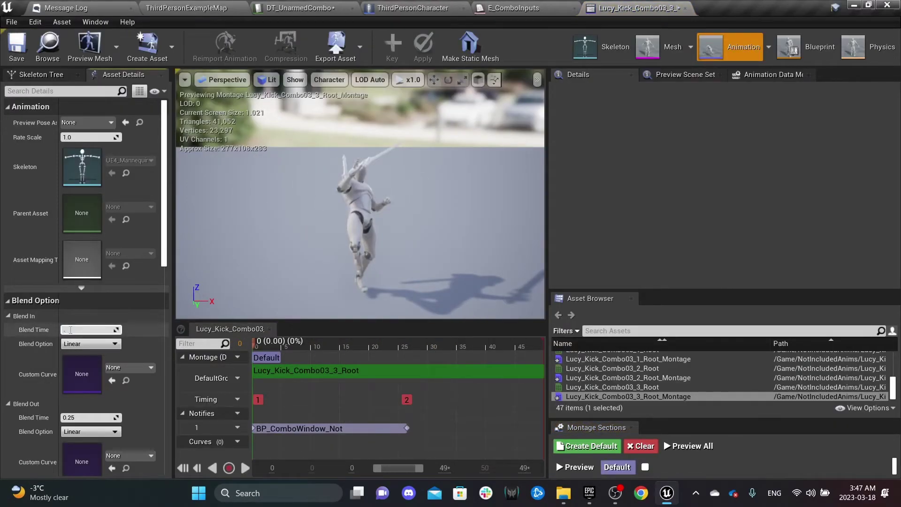
text(0.05)
click(186, 8)
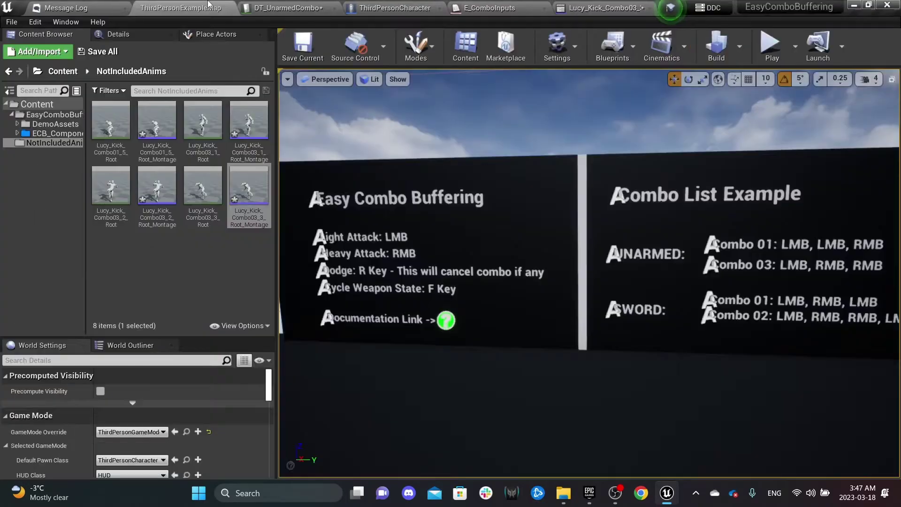
Step: Set Lucy_Kick_Combo01_5_Root_Montage's Blend In time to 0.15
double_click(204, 141)
click(83, 330)
text(.15)
key(Return)
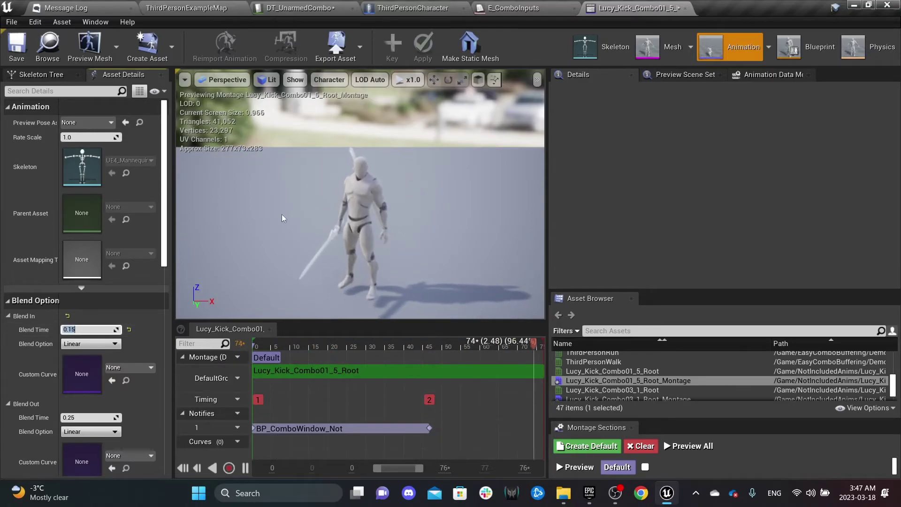
click(187, 7)
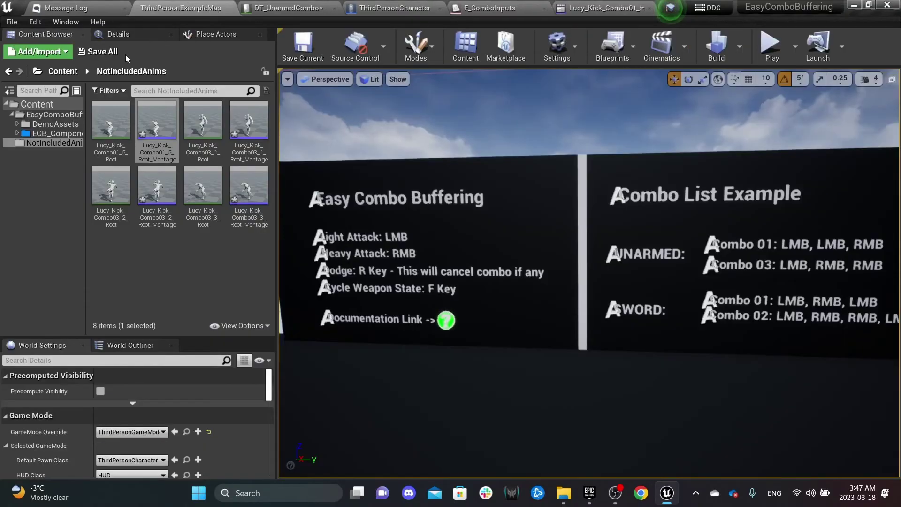
Step: Save all modified assets and check the four kick montages in DT_UnarmedCombo's Lucy row
click(98, 52)
click(555, 354)
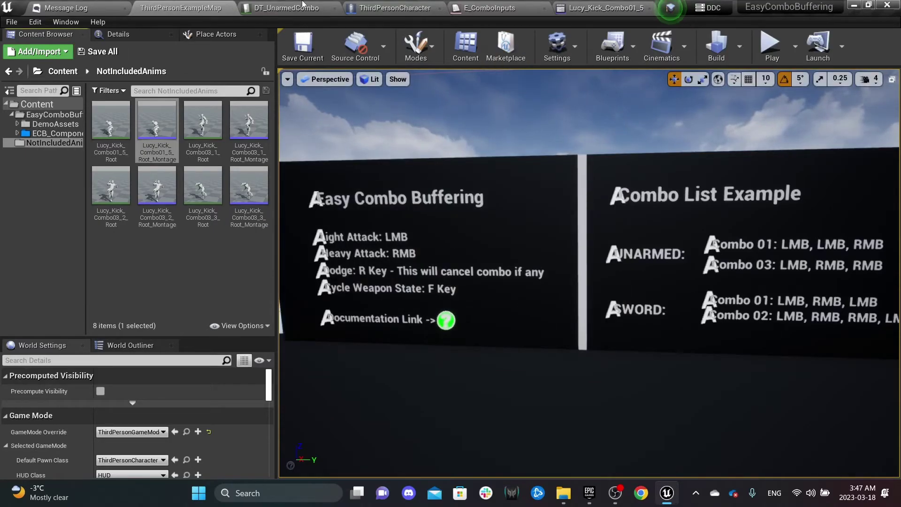
click(281, 8)
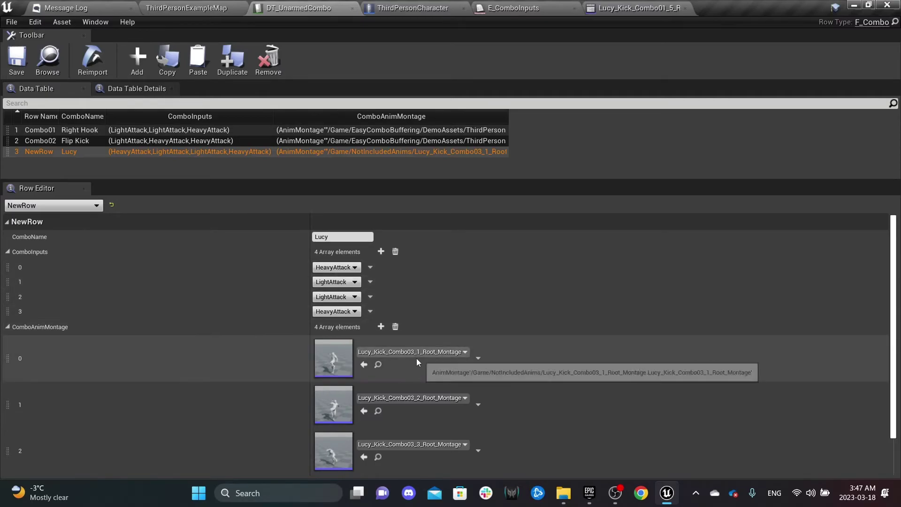
scroll(413, 414, down, 1)
scroll(413, 446, down, 2)
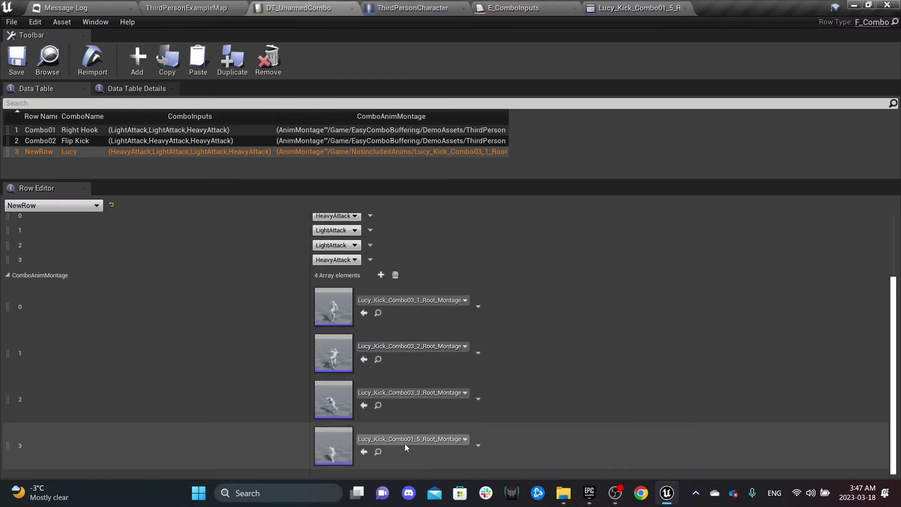
click(187, 8)
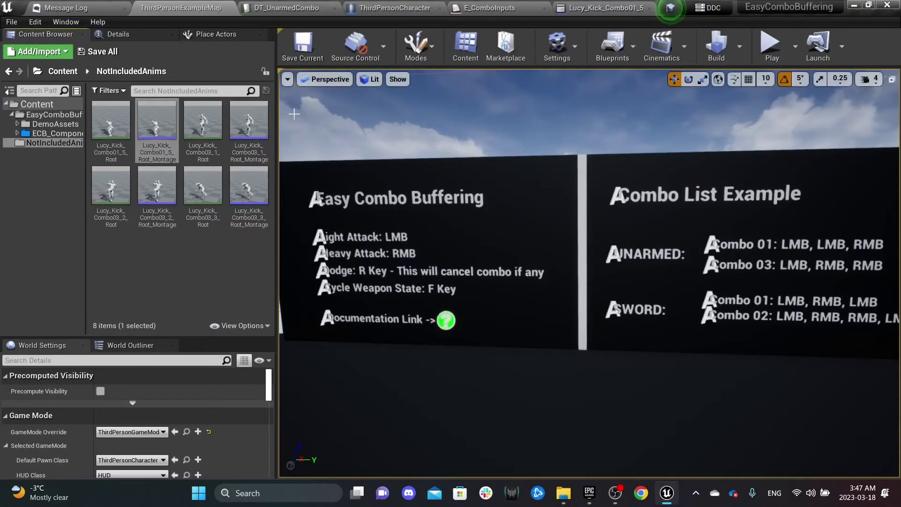
Step: Widen the viewport and start a Play-in-Editor session with the game focused
drag(279, 116, 129, 118)
click(615, 46)
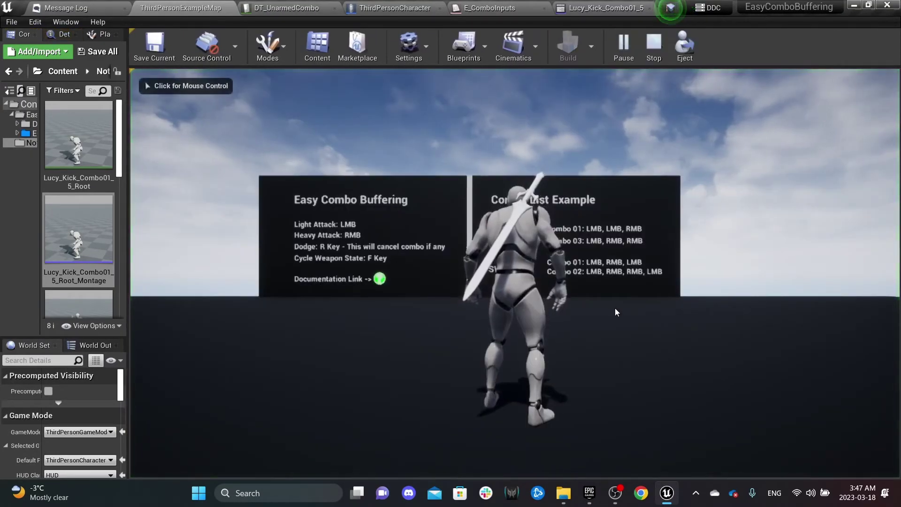
click(616, 312)
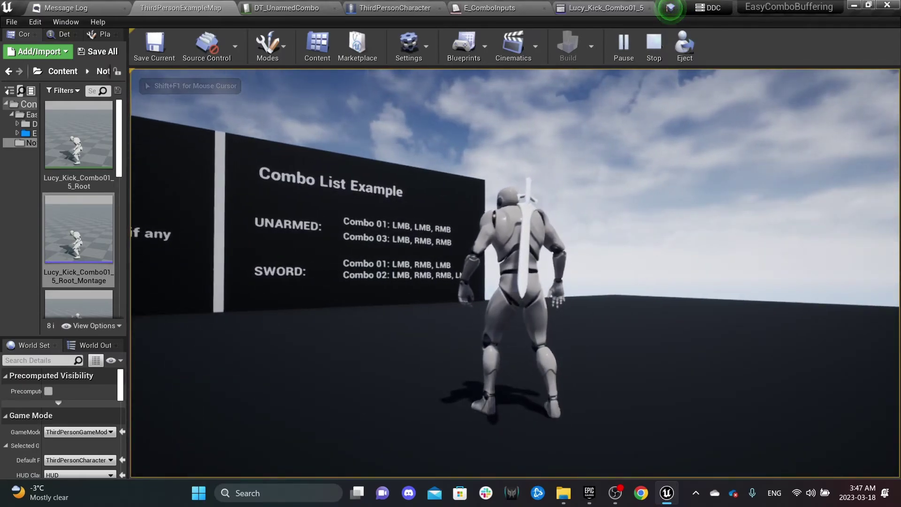
Step: Chain attacks in game until the four-hit Lucy kick combo finishes
click(616, 312)
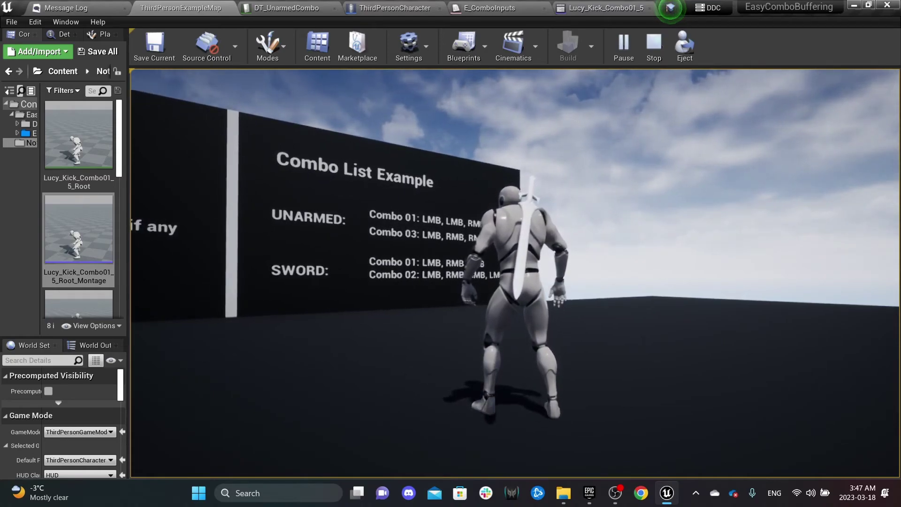
click(514, 273)
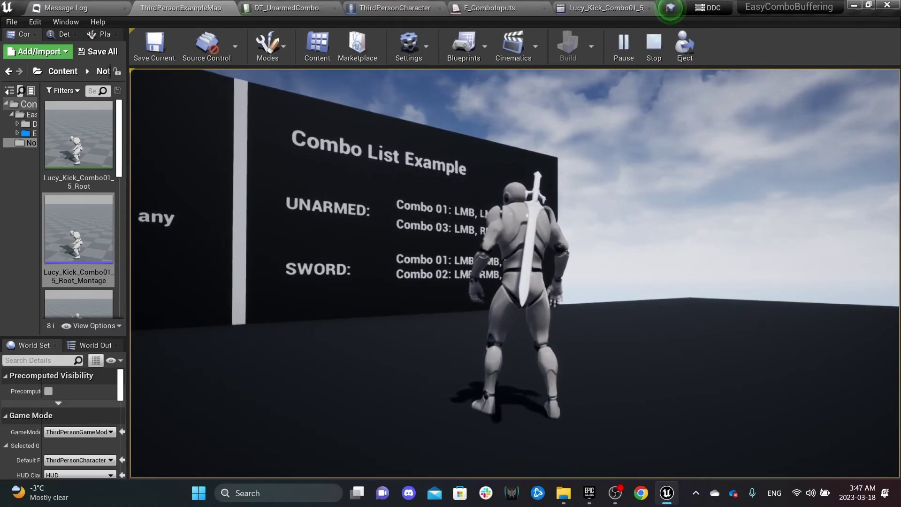
click(514, 273)
click(514, 273)
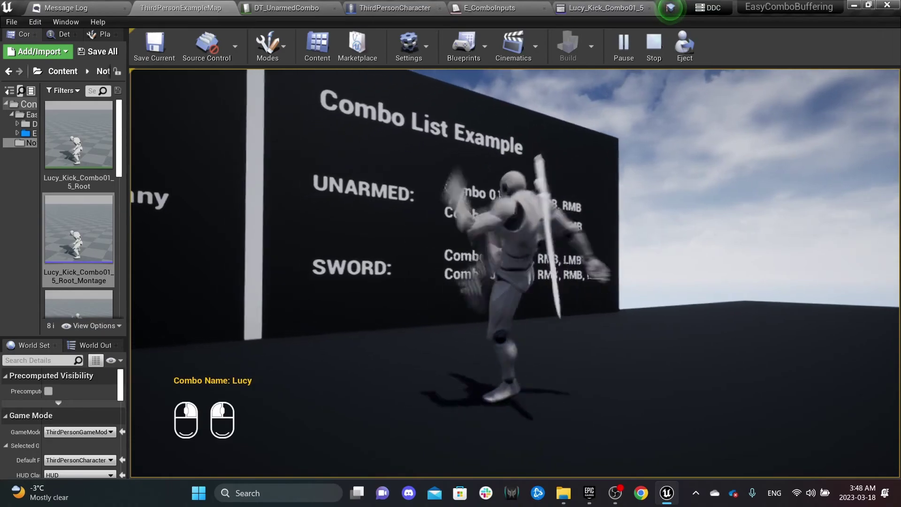
key(s)
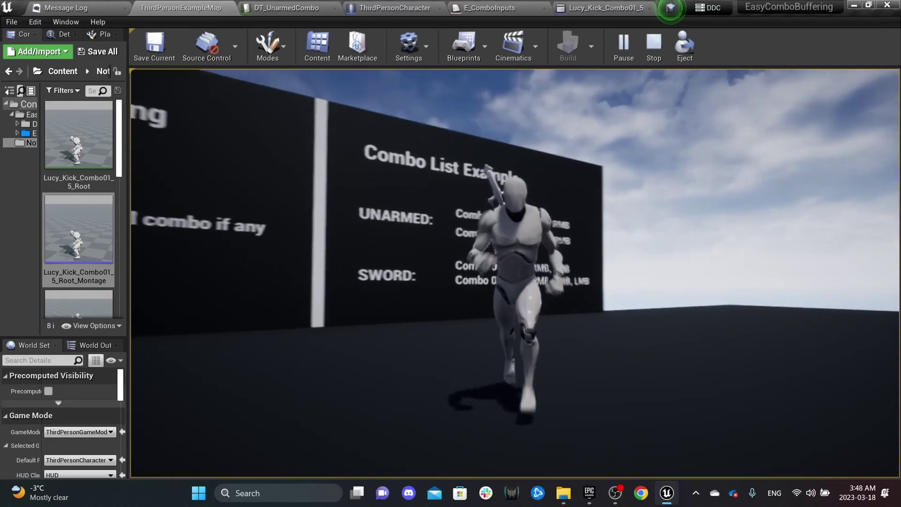
click(514, 273)
click(514, 273)
click(514, 273)
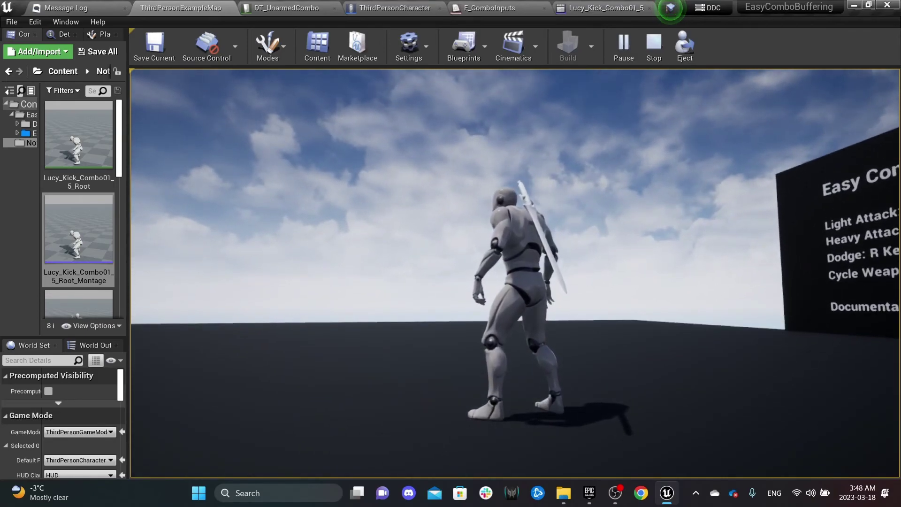
click(515, 273)
click(515, 273)
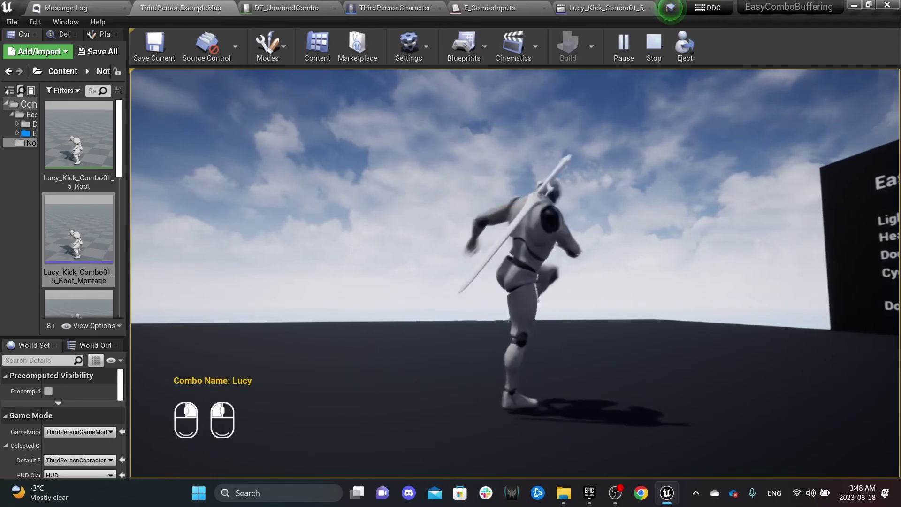
click(514, 273)
click(515, 273)
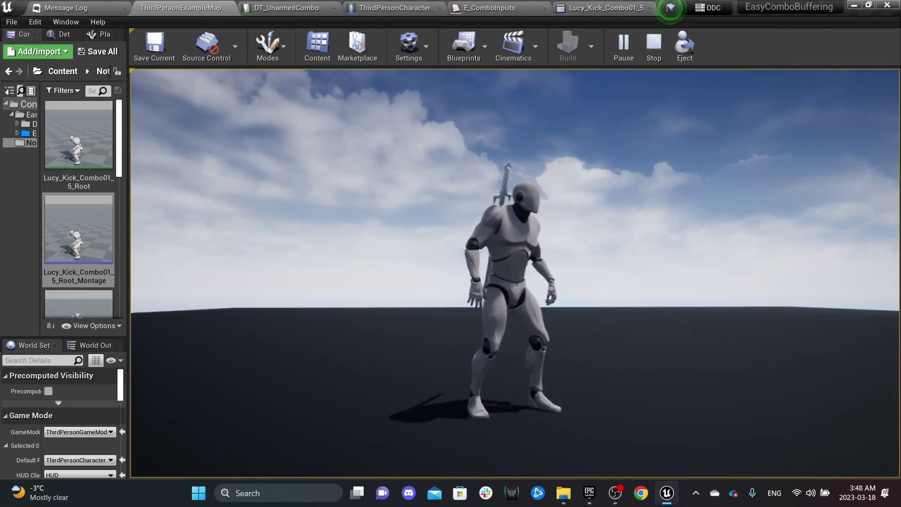
key(w)
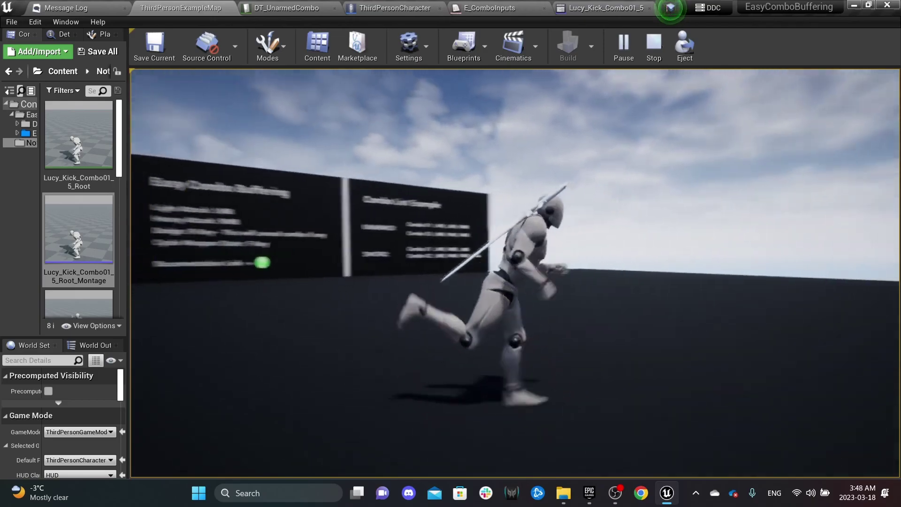